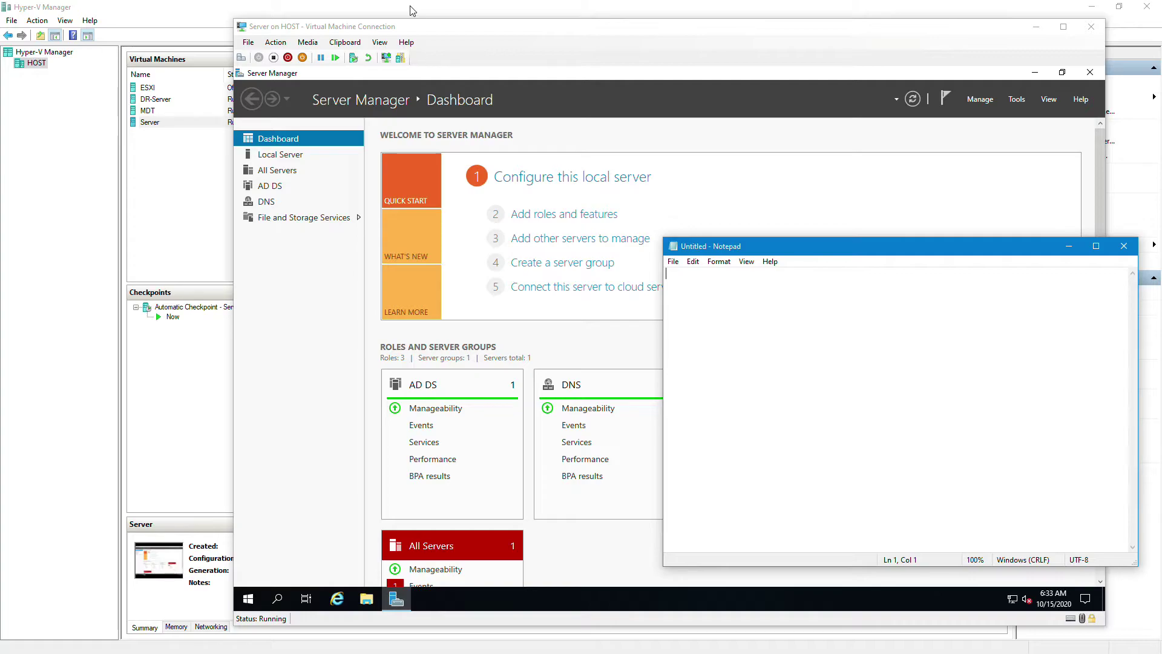
Open the Server virtual machine's settings and inspect the properties of its hard drive on IDE Controller 0
click(410, 10)
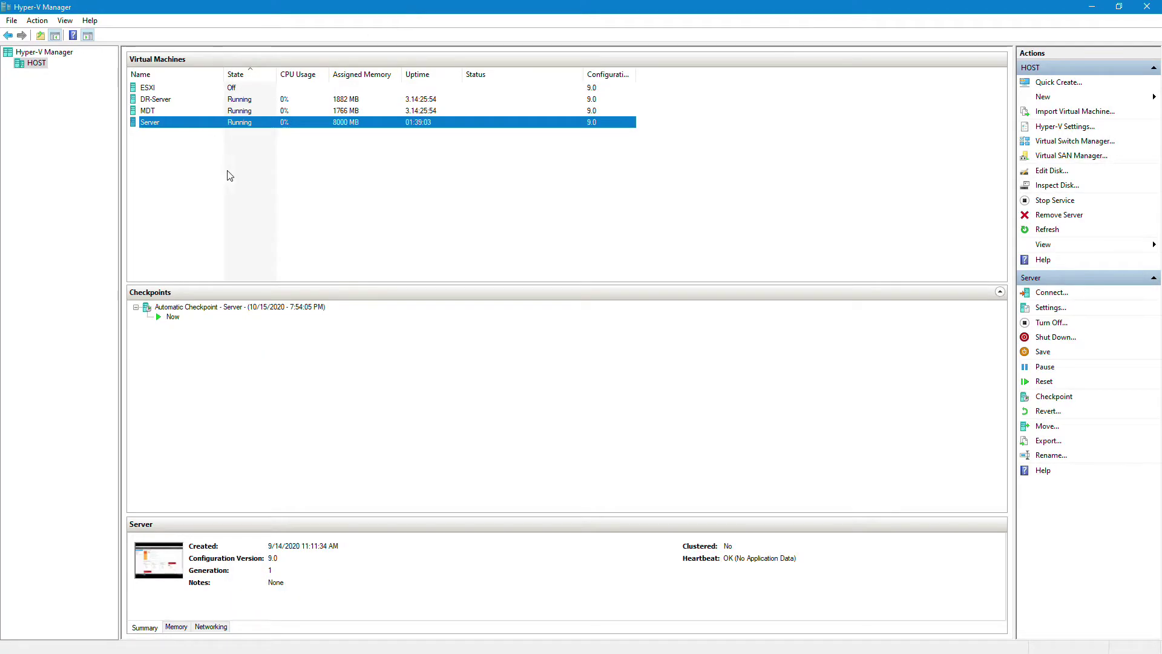
right_click(318, 128)
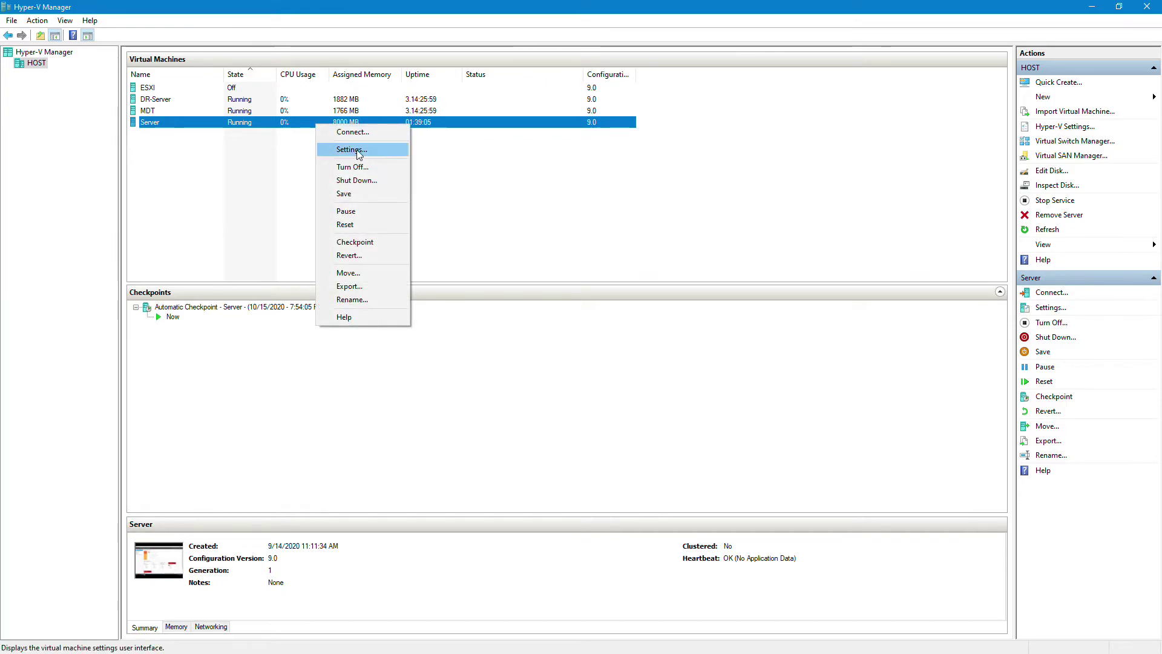
click(381, 148)
drag(688, 123, 497, 118)
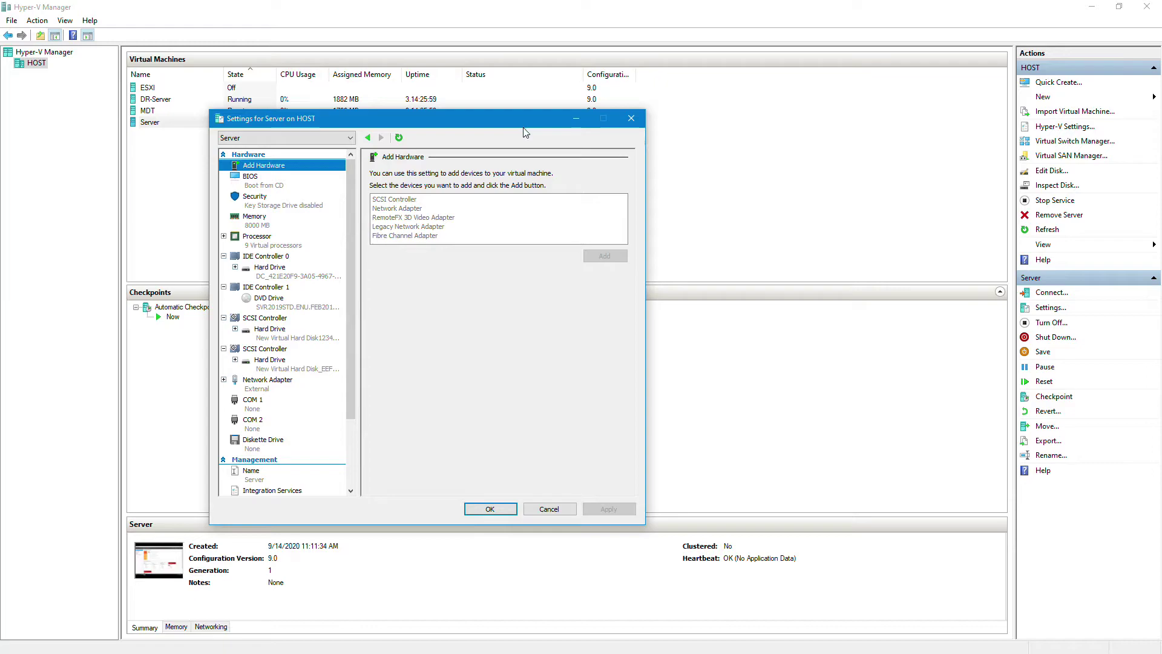
click(280, 273)
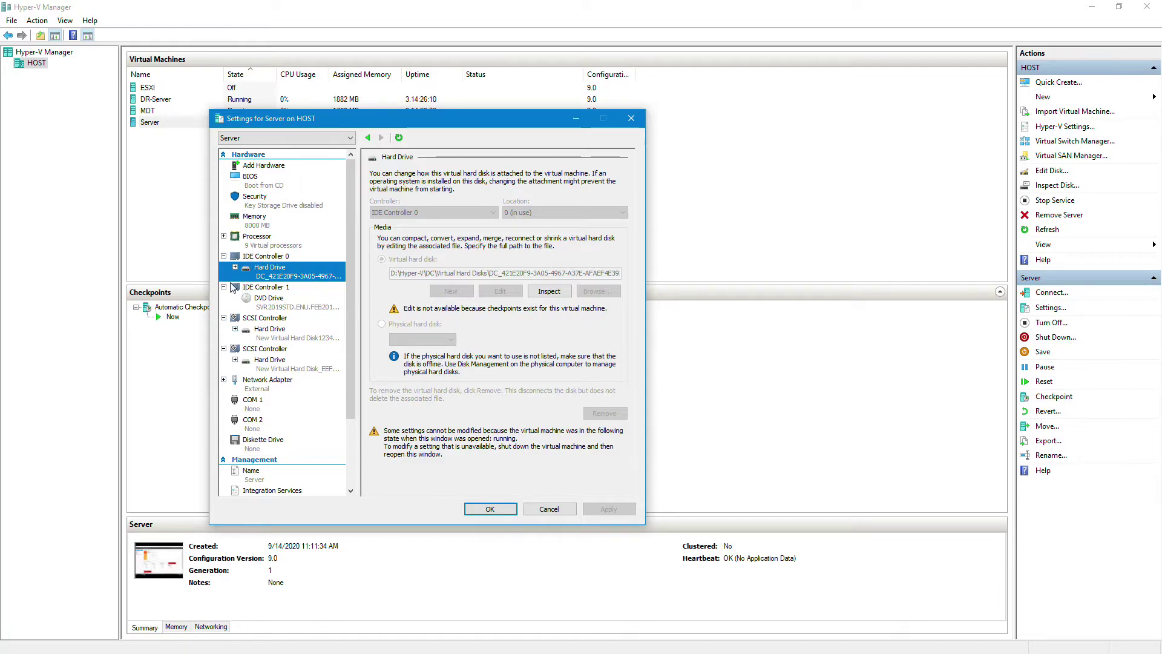
click(561, 291)
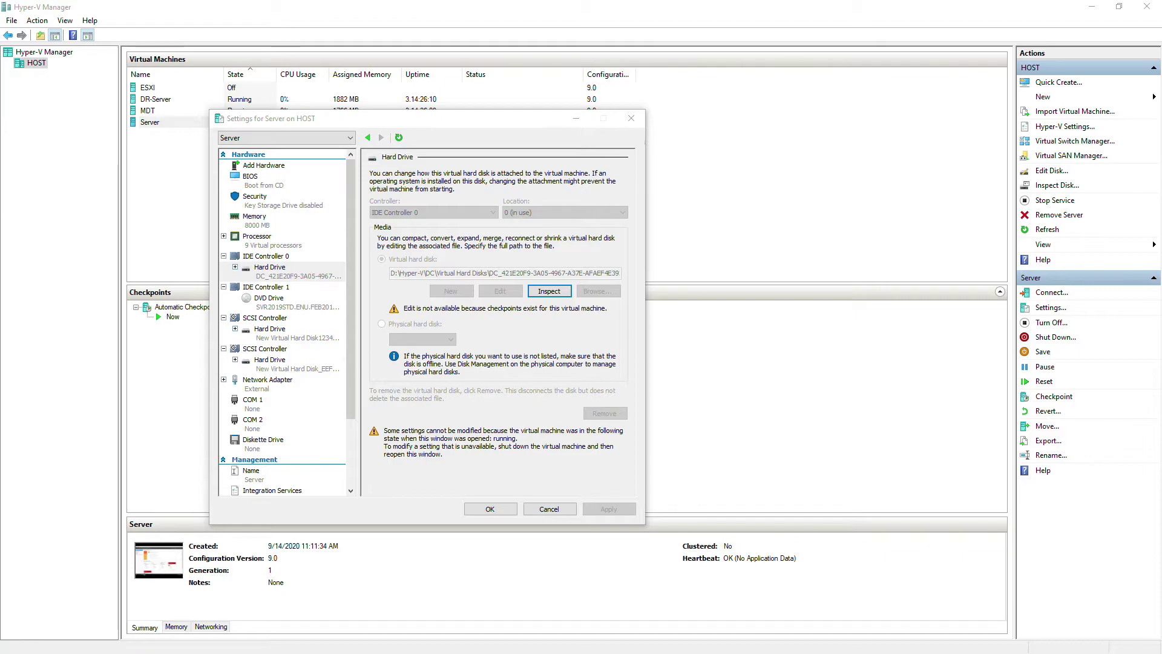
drag(1036, 117, 900, 107)
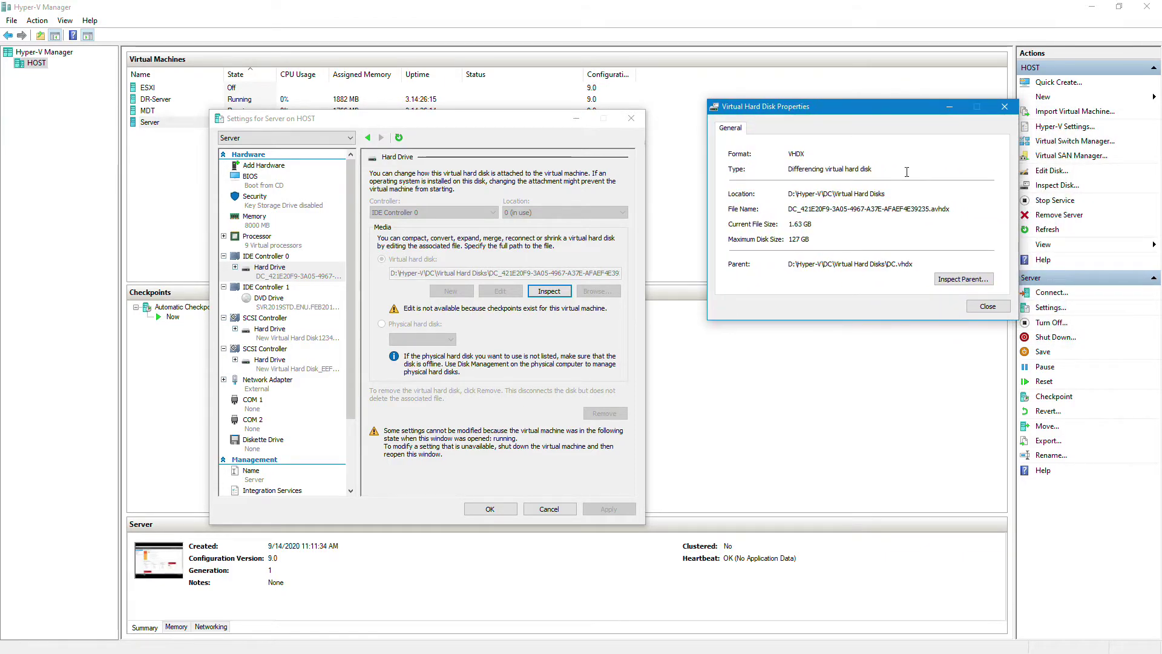
Copy the disk's file name DC_421E20F9-3A05-4967-A37E-AFAEF4E39235.avhdx and location D:\Hyper-V\DC\Virtual Hard Disks into Notepad, and close the disk properties and VM settings
drag(951, 209, 784, 217)
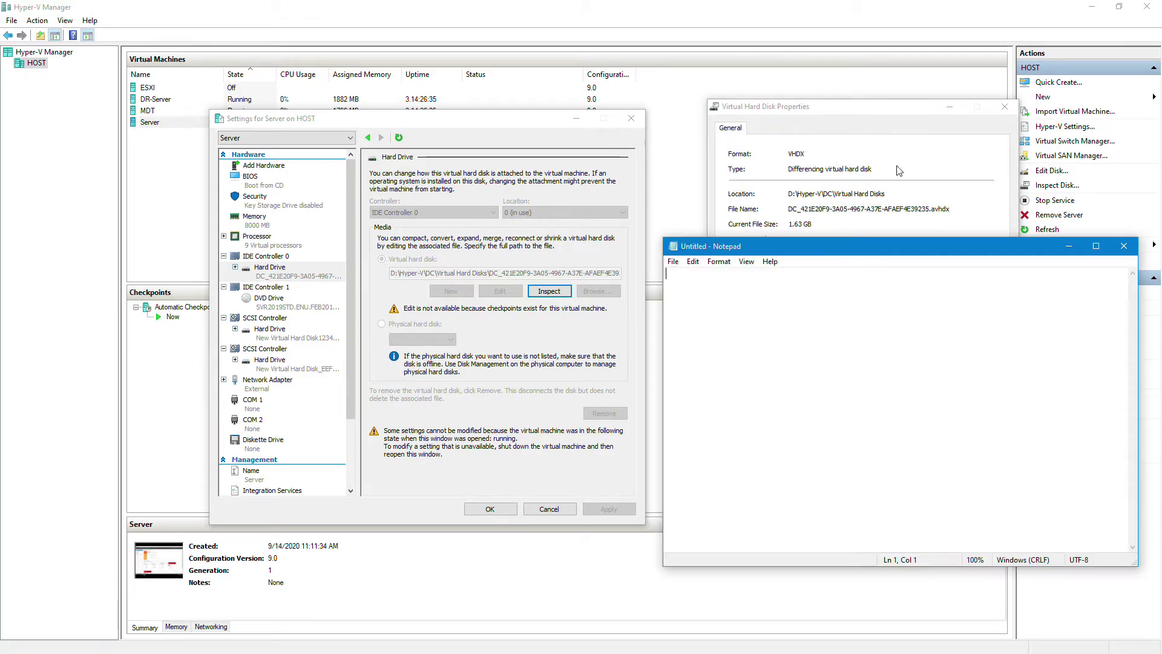
text(DC_421E20F9-3A05-4967-A37E-AFAEF4E39235.avhdx)
drag(950, 245, 470, 239)
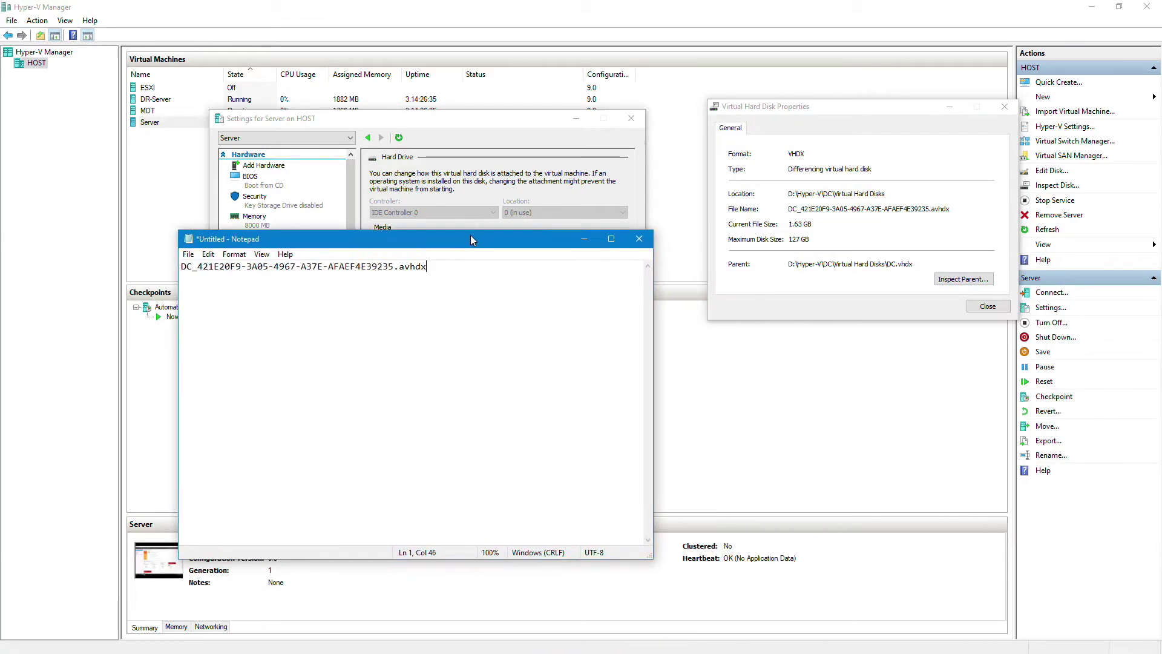
click(880, 202)
drag(885, 193, 806, 192)
click(523, 315)
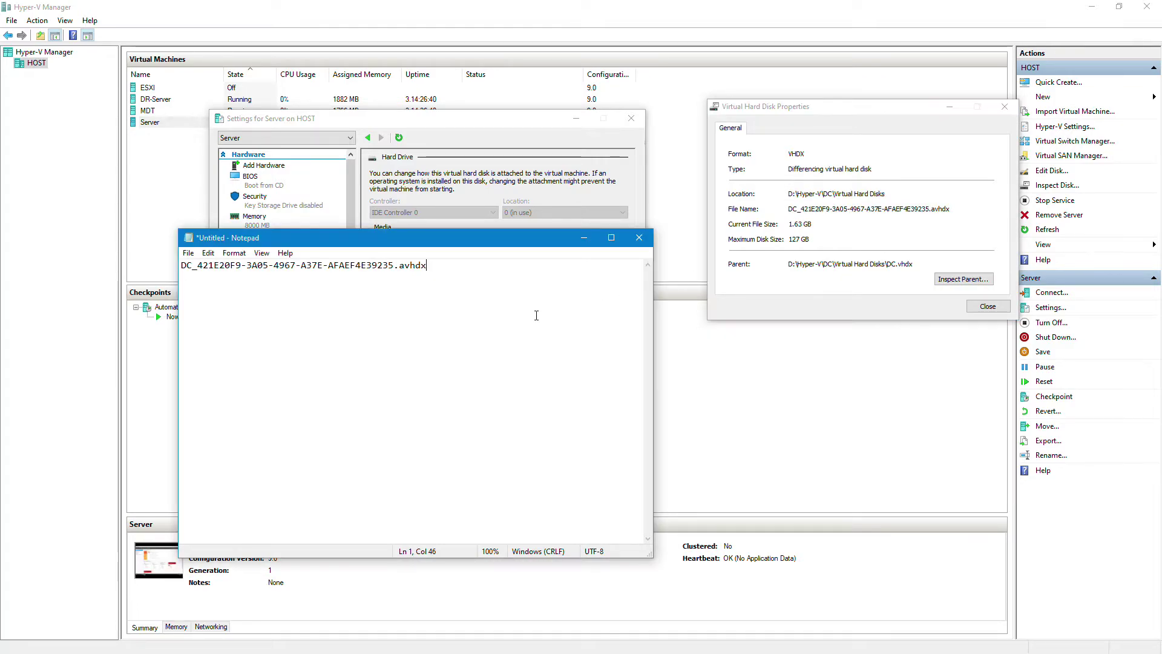
text(D:\Hyper-V\DC\Virtual Hard Disks)
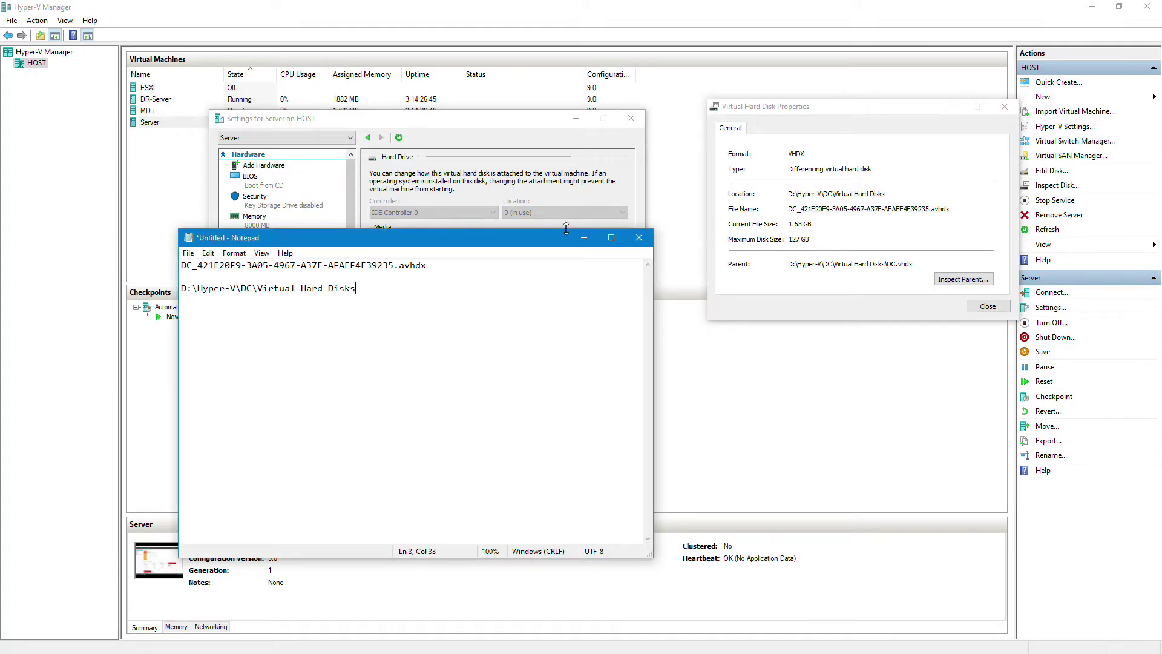
click(991, 308)
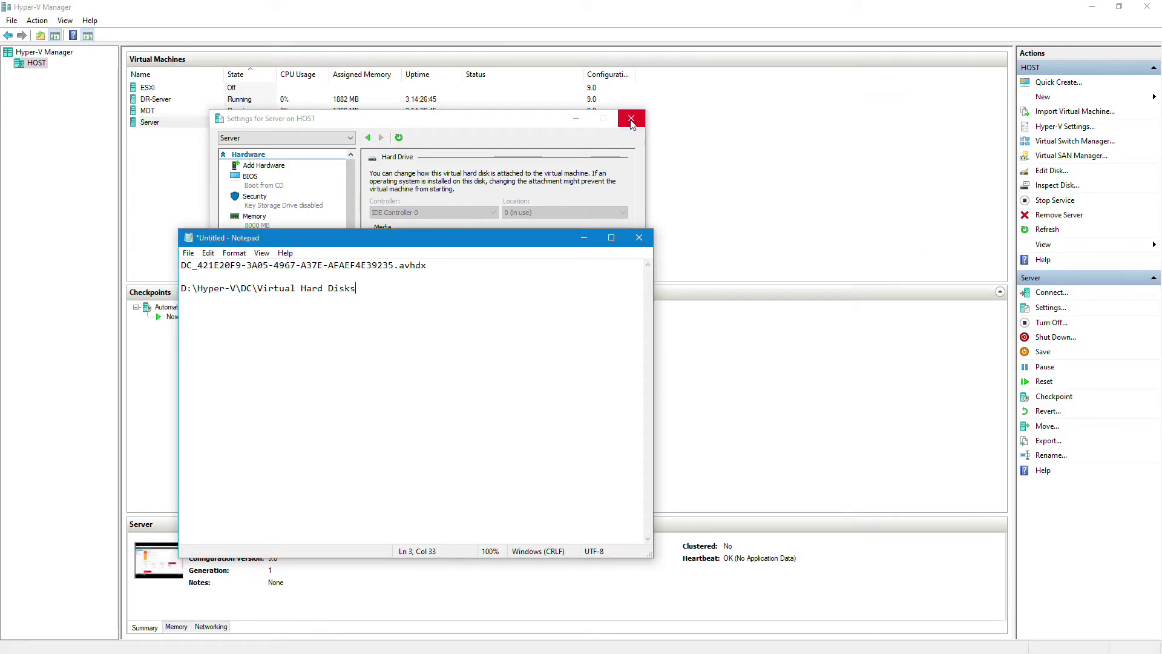
click(576, 119)
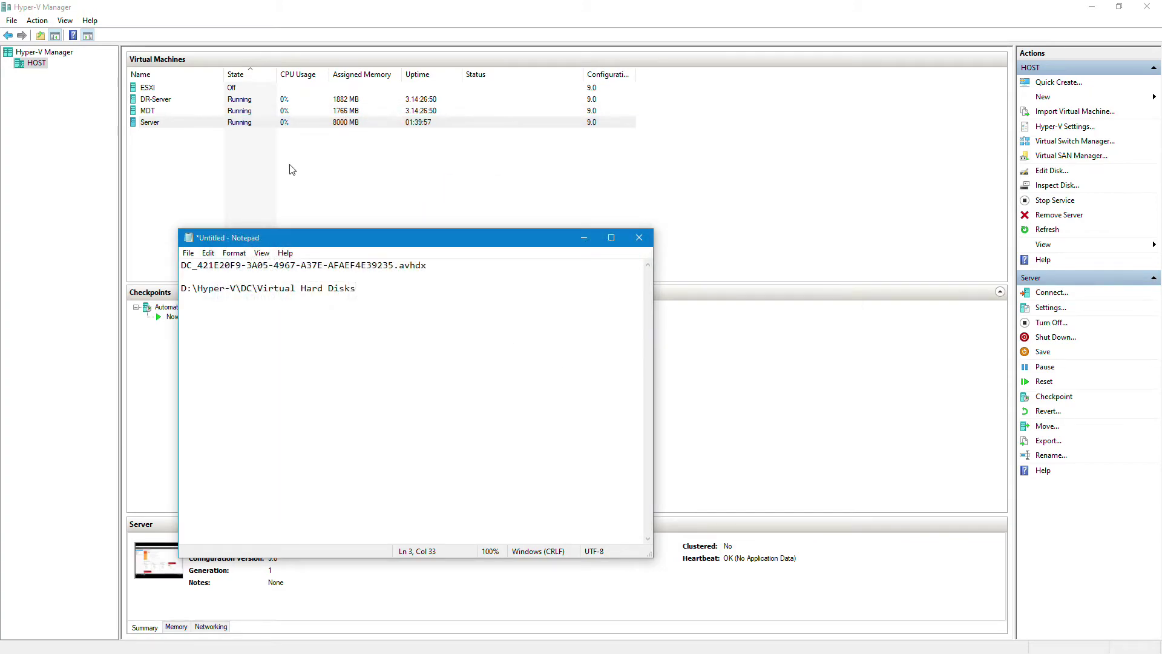
Turn off the Server virtual machine and delete it from the host
right_click(333, 121)
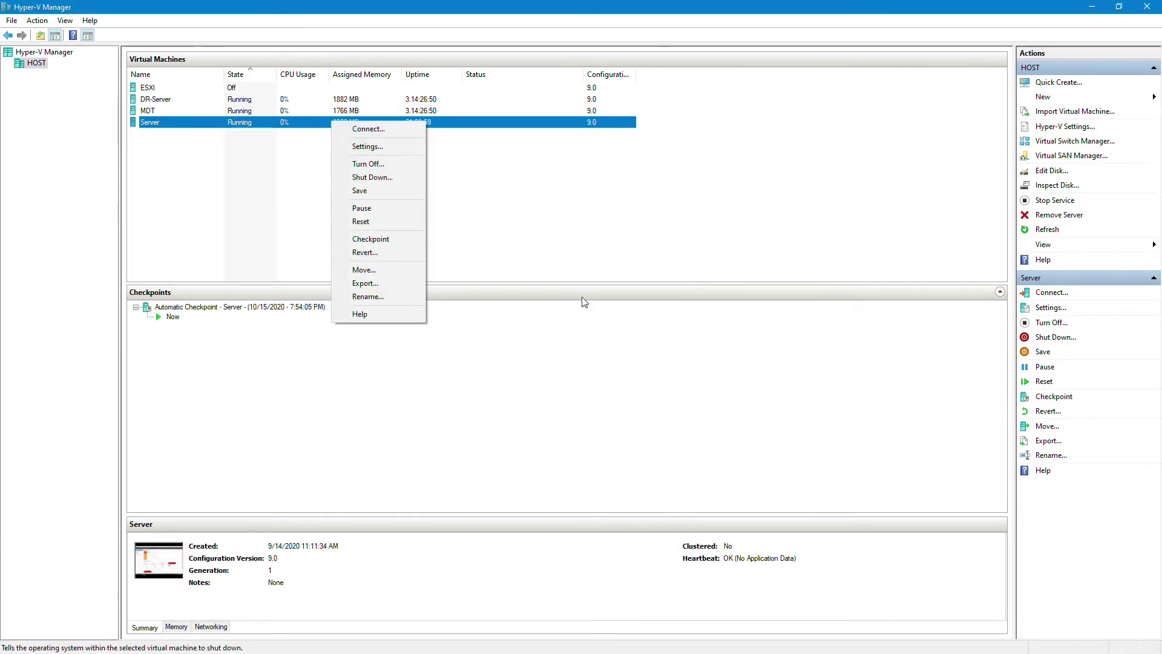
click(373, 164)
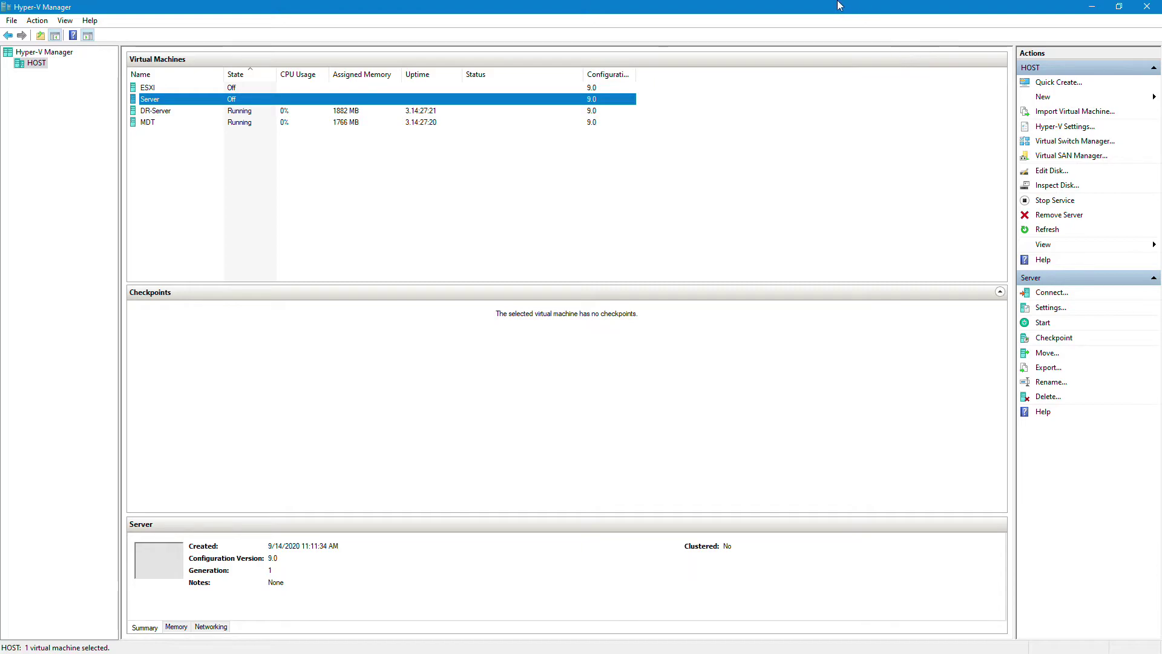
right_click(577, 101)
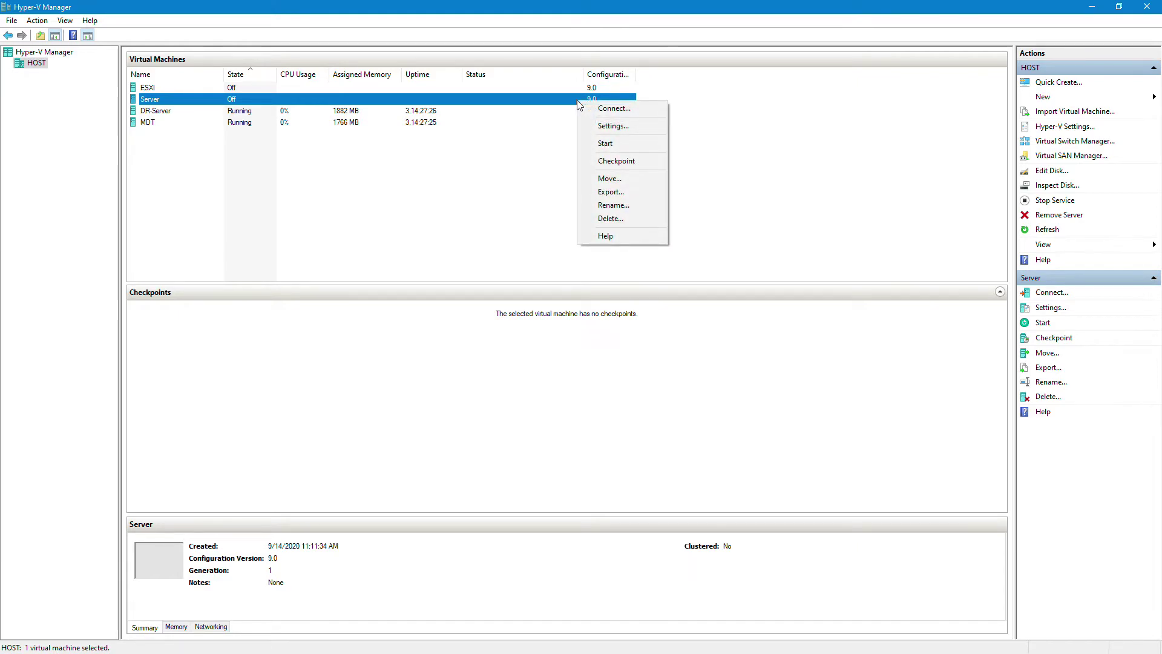
click(622, 220)
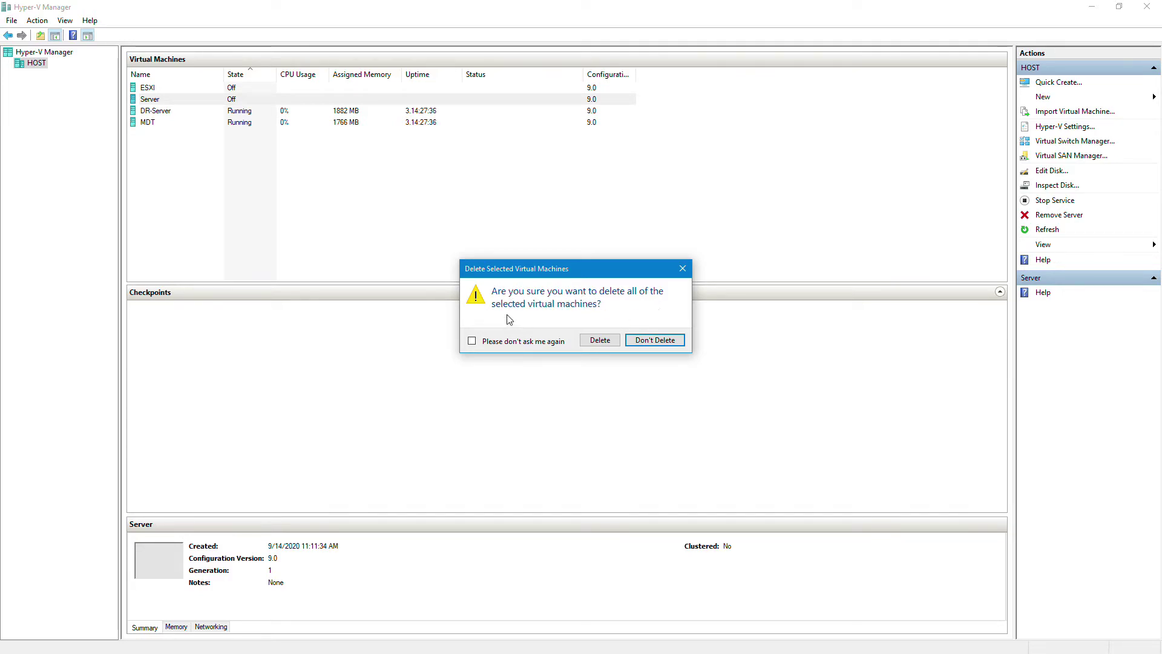
click(598, 340)
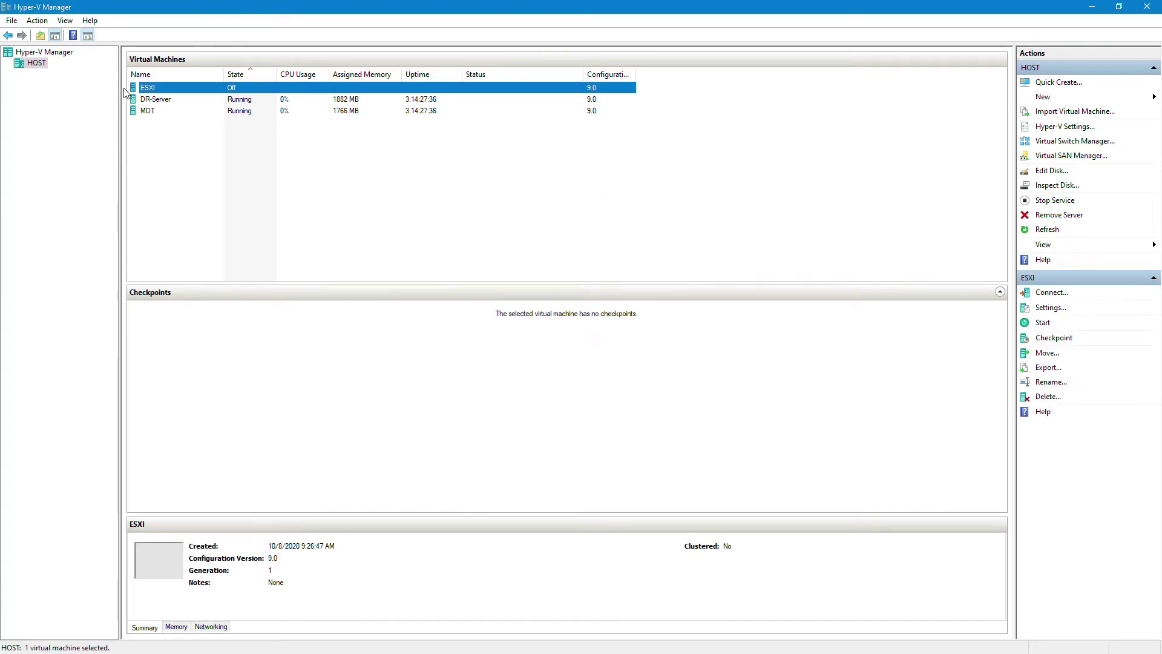
click(507, 194)
Start creating a new Generation 1 virtual machine named recover, keeping the default storage location
click(1044, 98)
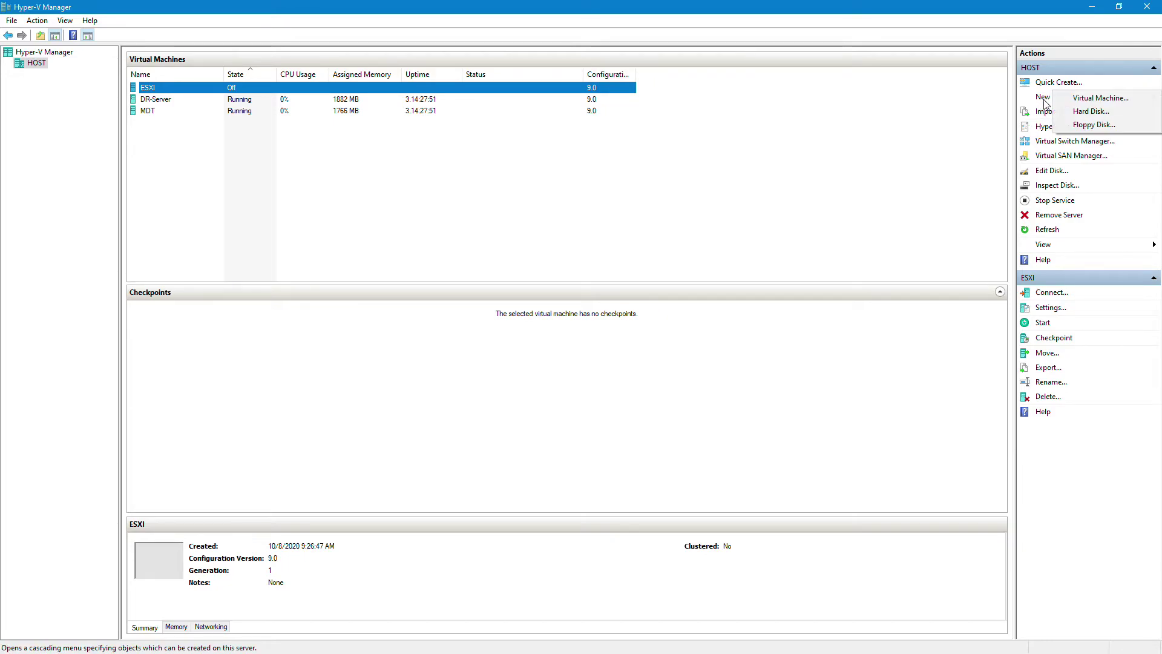
click(1078, 96)
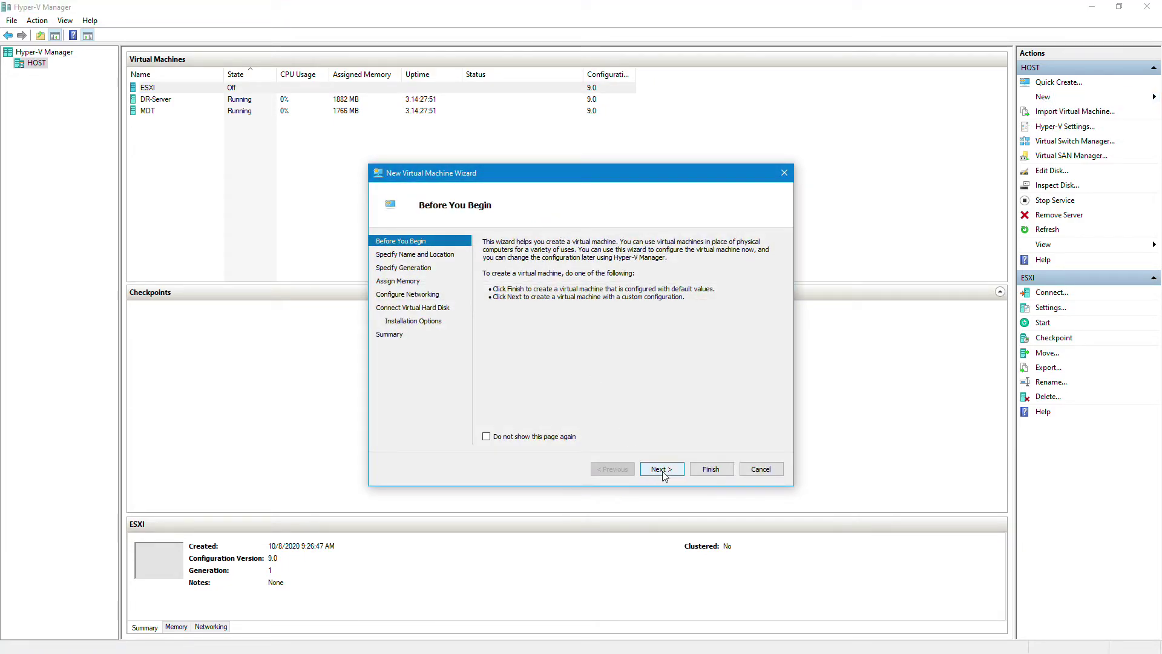
click(663, 470)
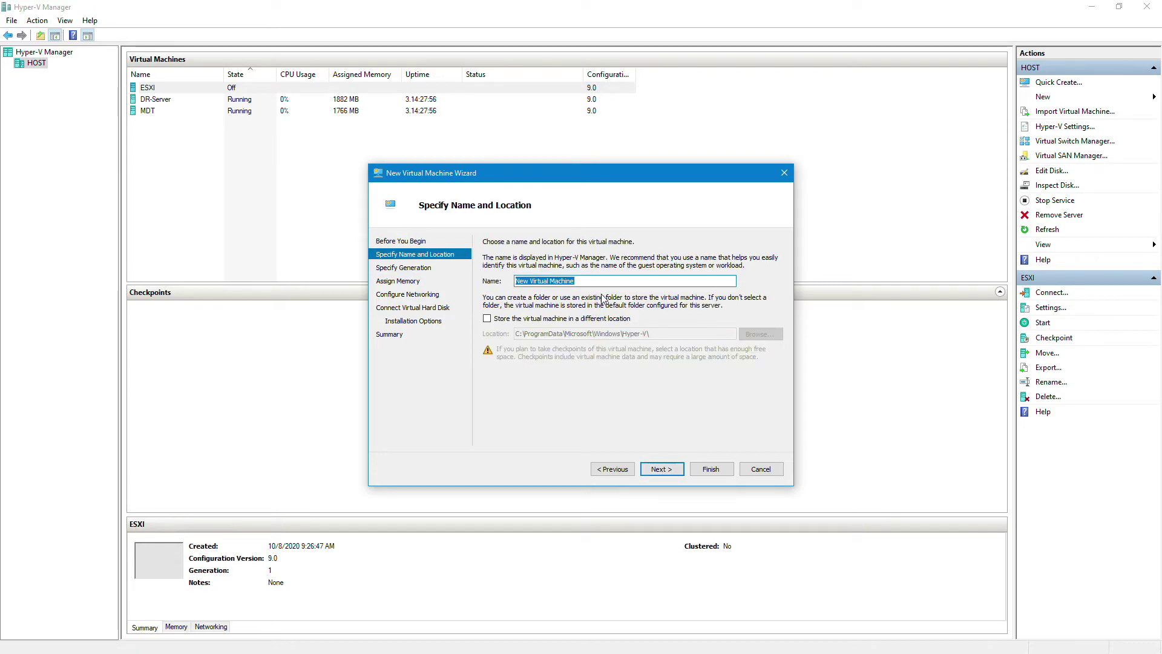
text(te)
text(covc)
text(er)
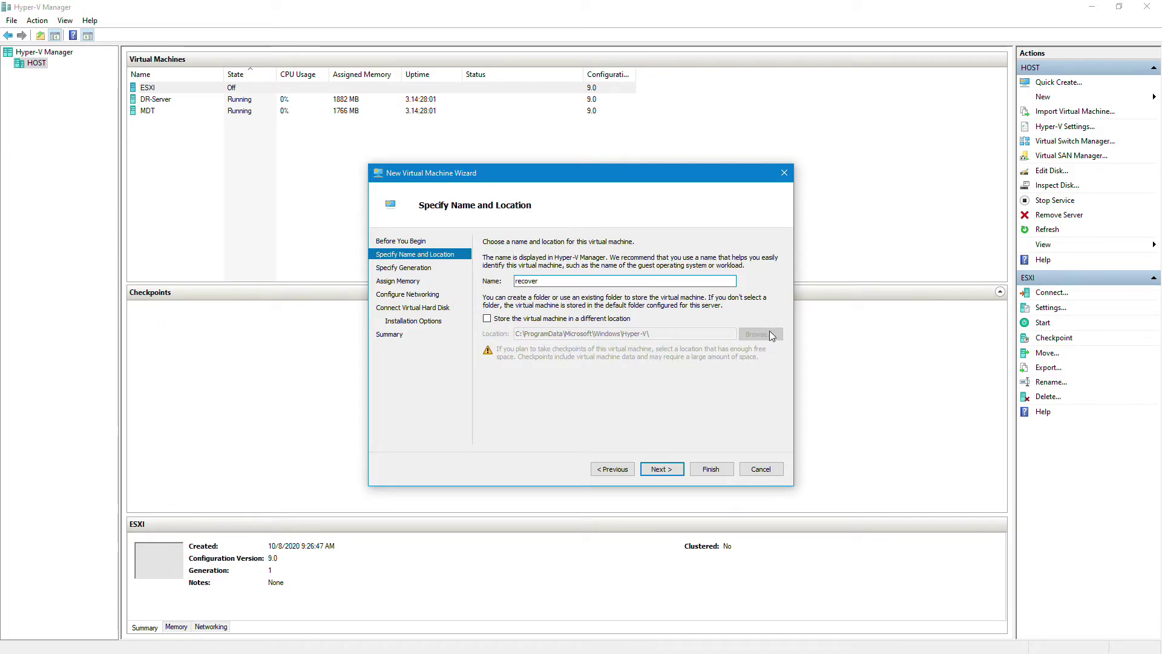
click(661, 469)
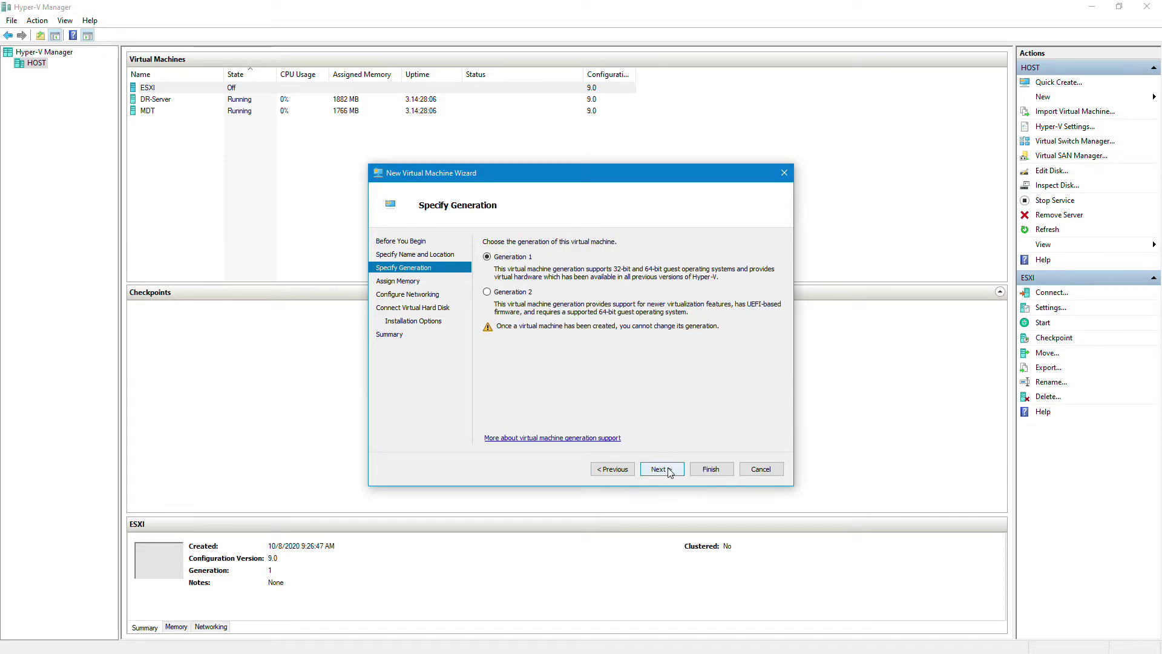
click(660, 469)
Assign 4000 MB of startup memory to the new virtual machine and connect its network adapter to the External switch
text(4000)
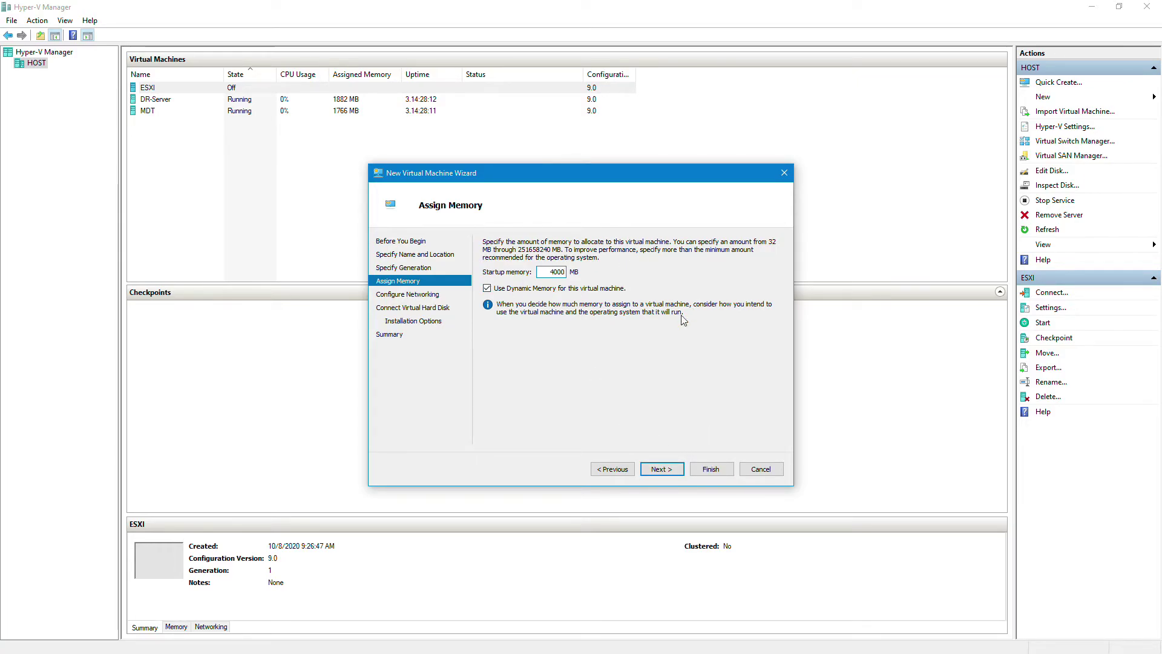
click(663, 472)
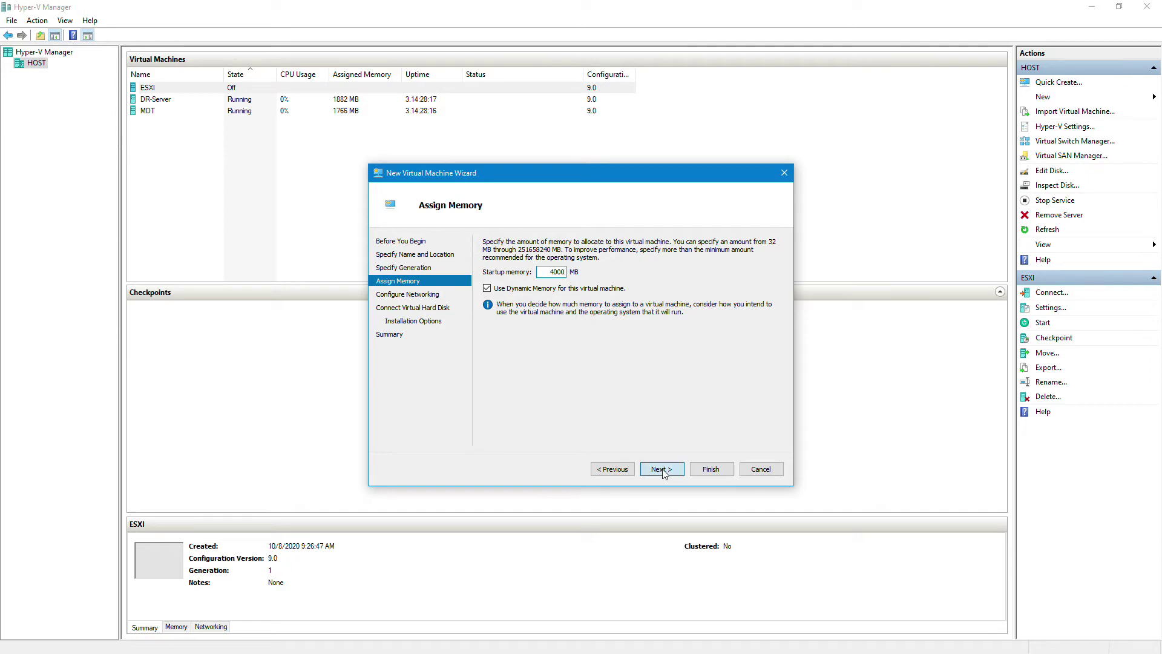
click(688, 270)
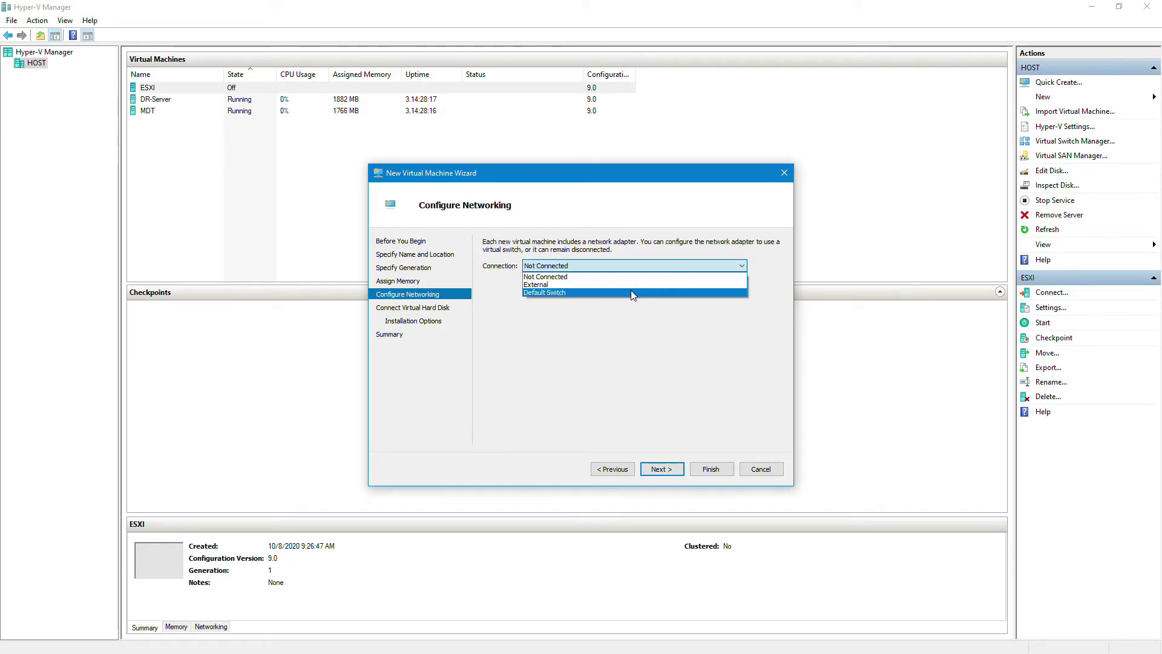
click(636, 285)
drag(664, 173, 489, 166)
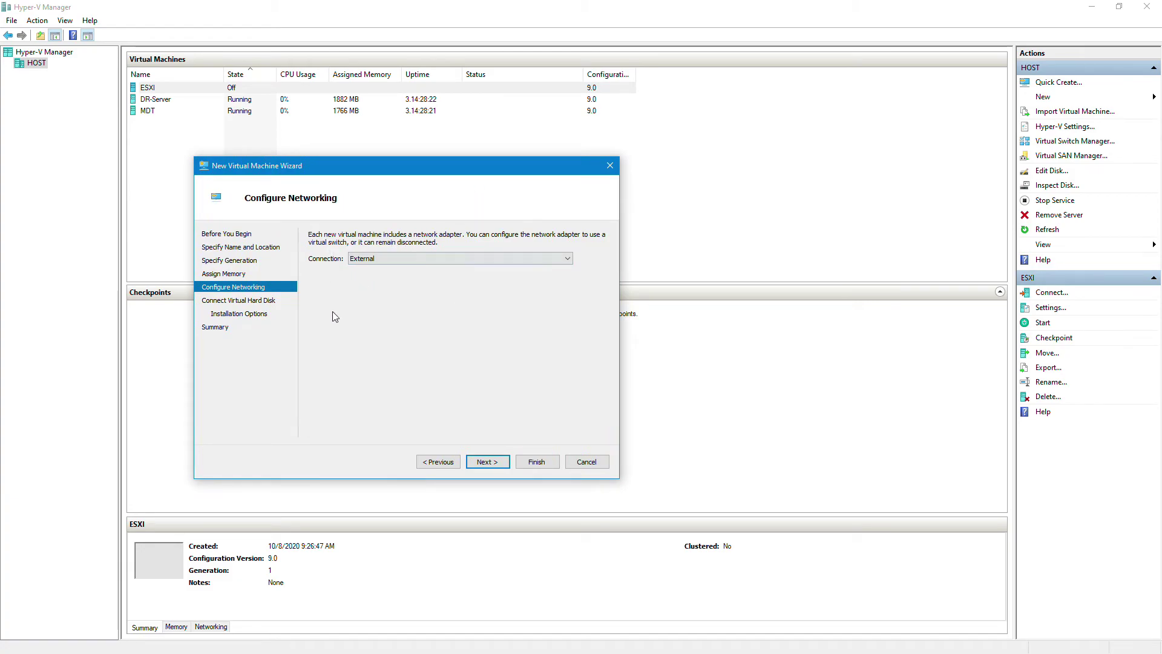
click(487, 462)
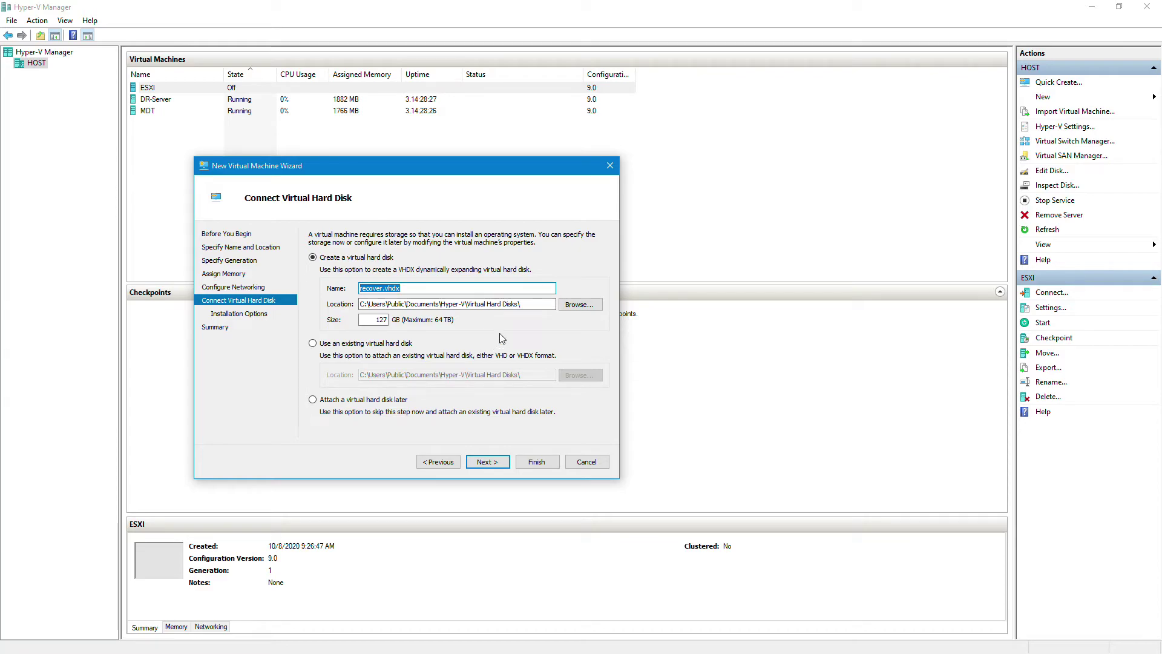
Choose to use an existing virtual hard disk and open its file browser, with the Notepad notes placed beside it
click(326, 349)
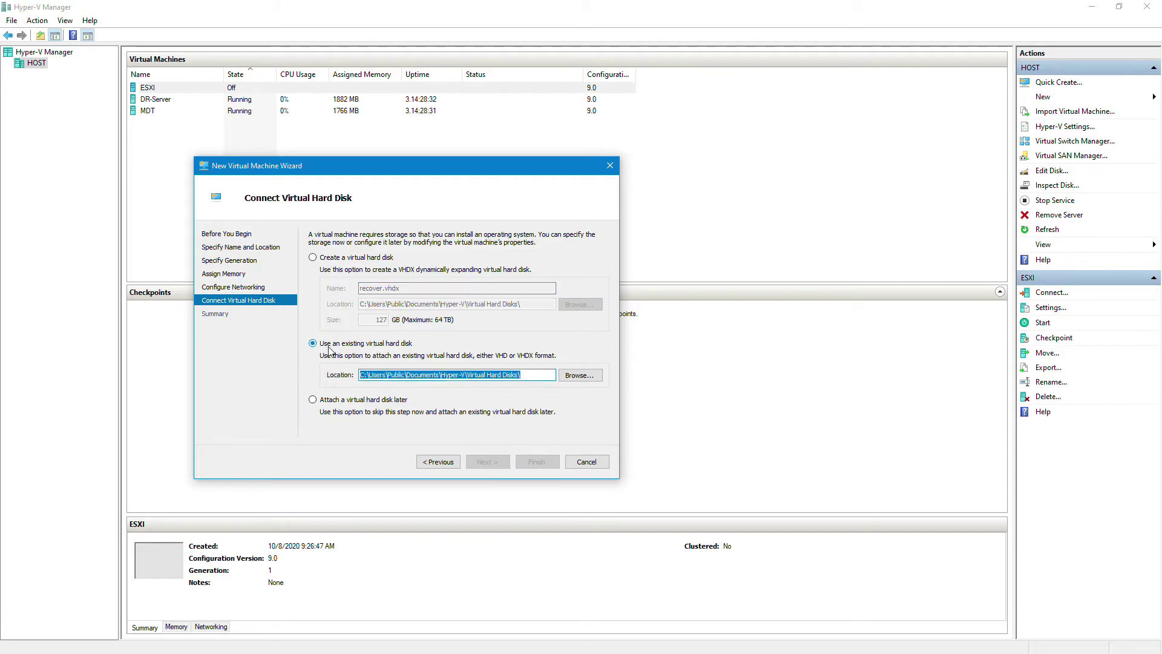
click(580, 375)
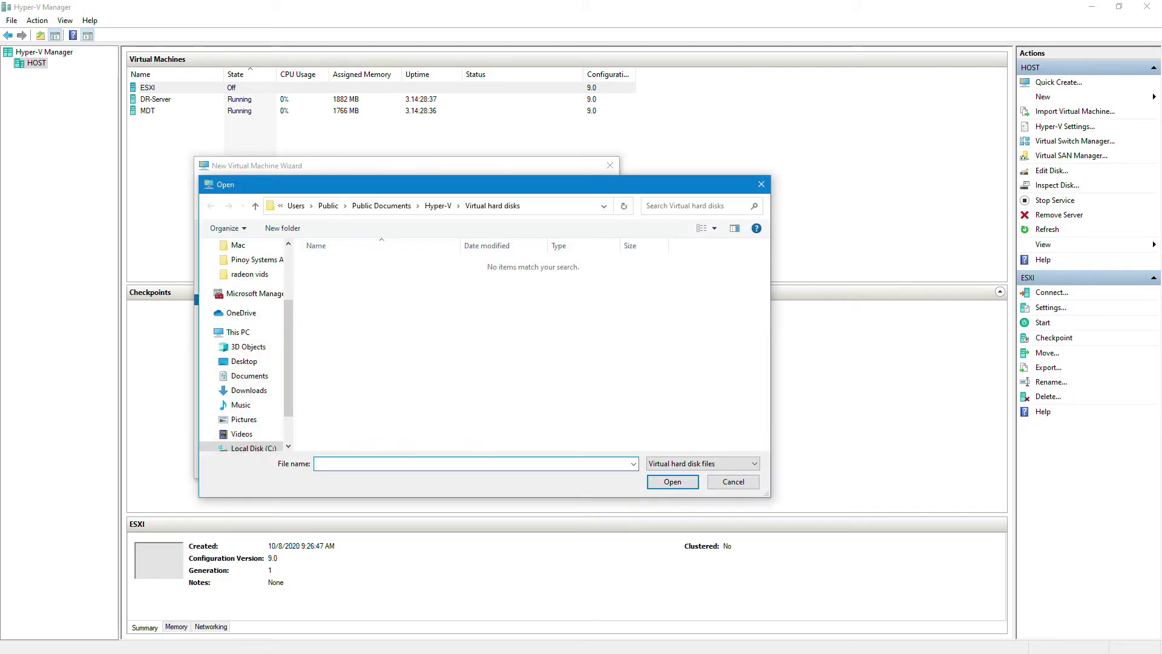
key(alt+Tab)
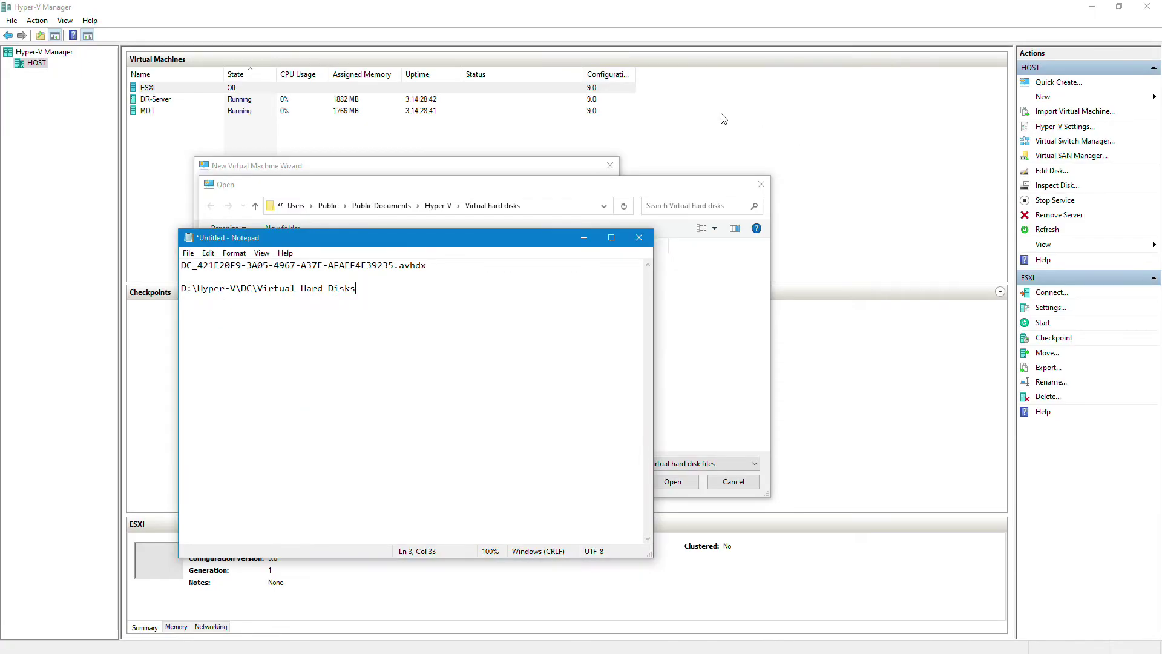
drag(540, 249, 1012, 276)
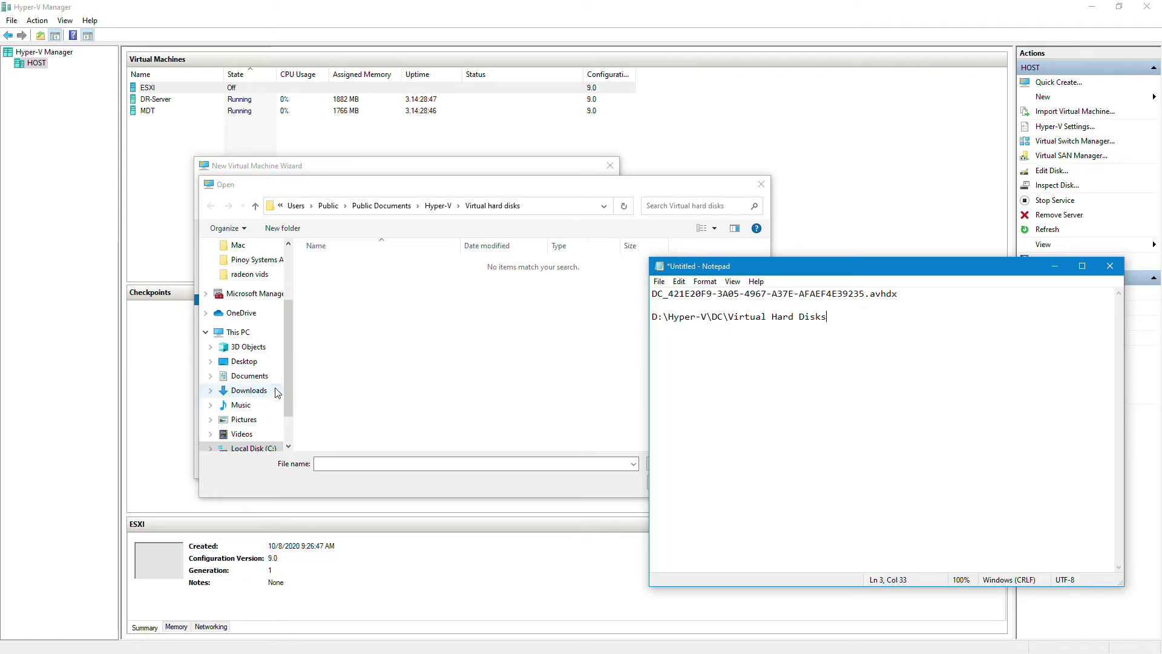
Browse to the Hyper-V\DC folder on the Games and Files (D:) drive, following the path in the Notepad notes
drag(289, 387, 289, 405)
click(252, 419)
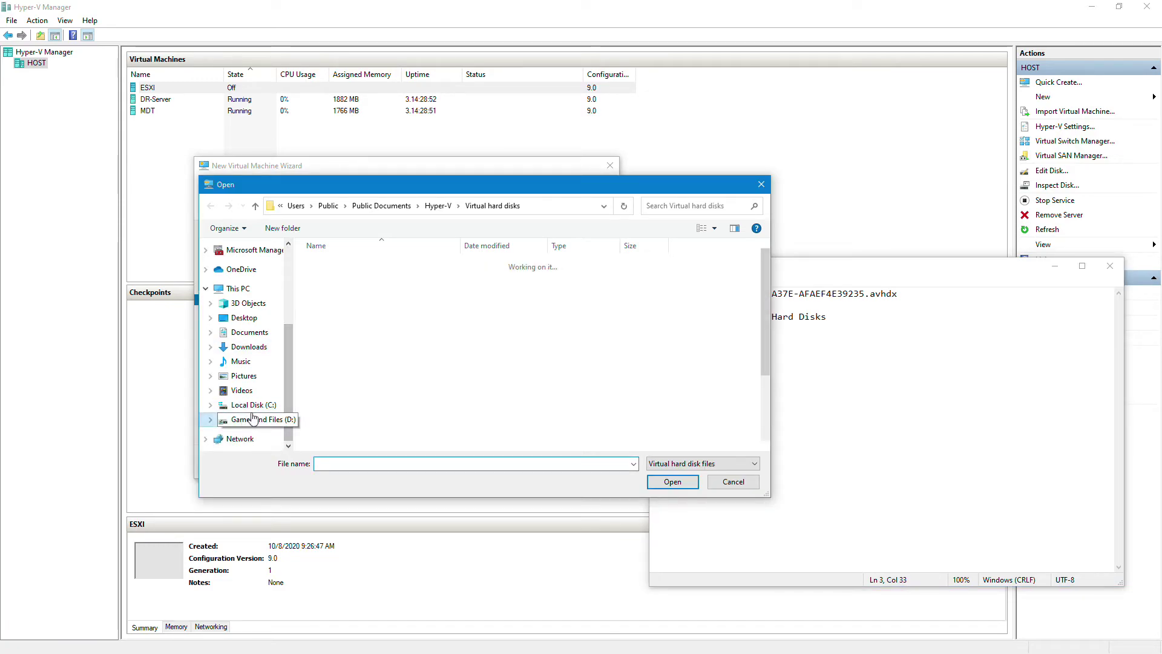
click(949, 355)
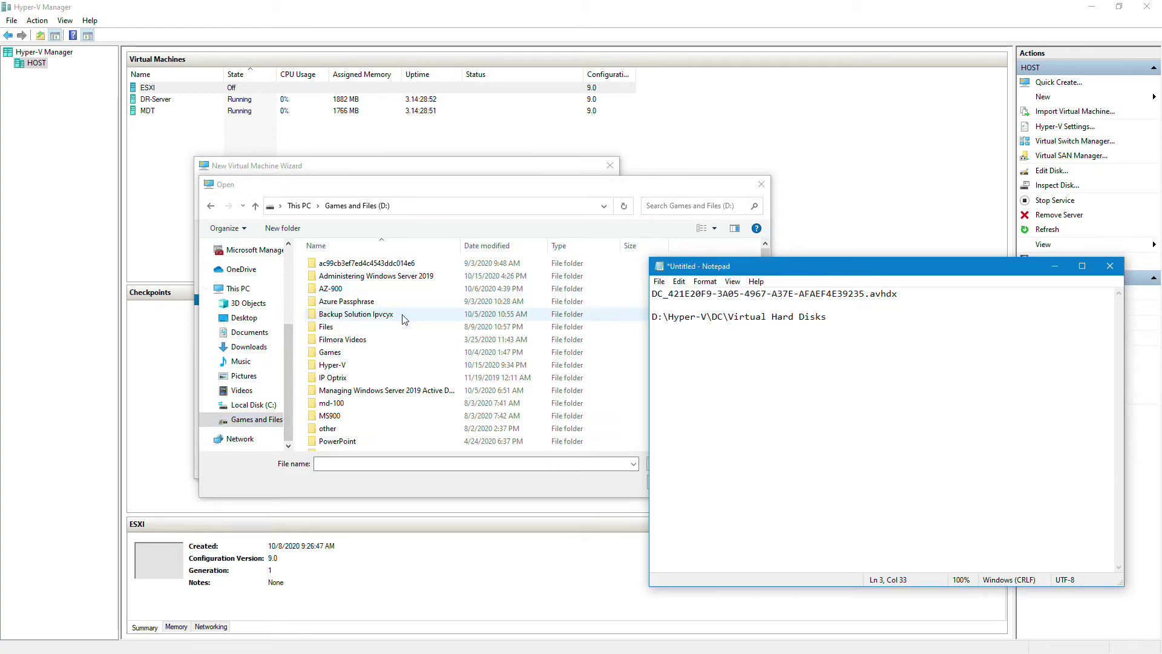
click(337, 365)
double_click(337, 367)
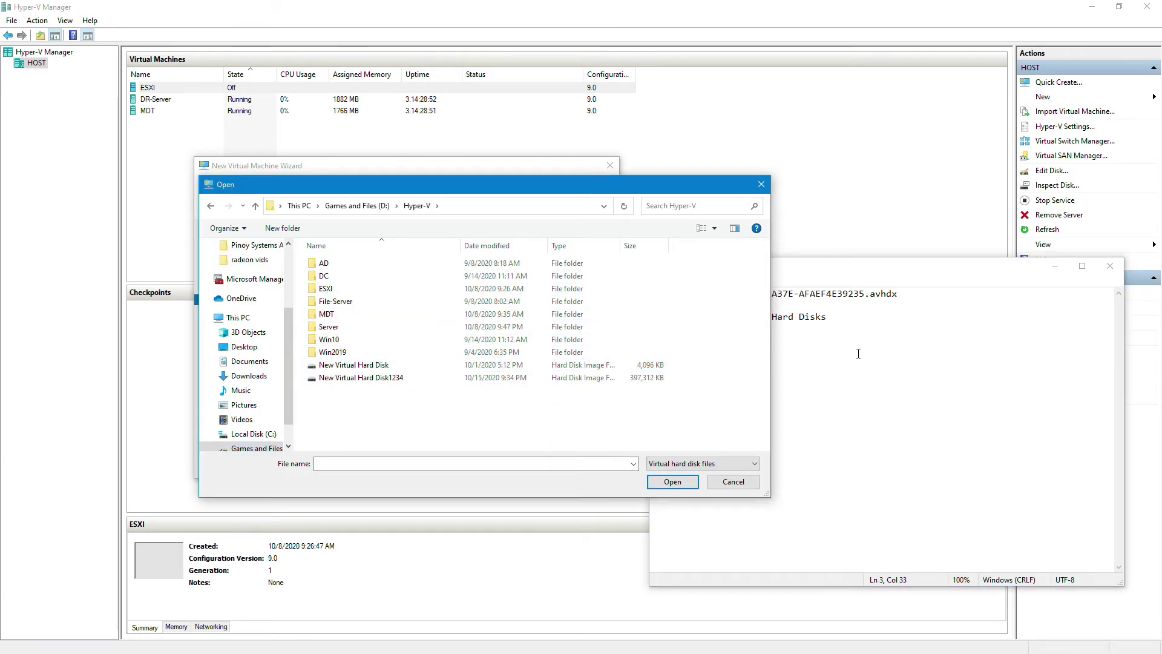
click(916, 377)
double_click(334, 282)
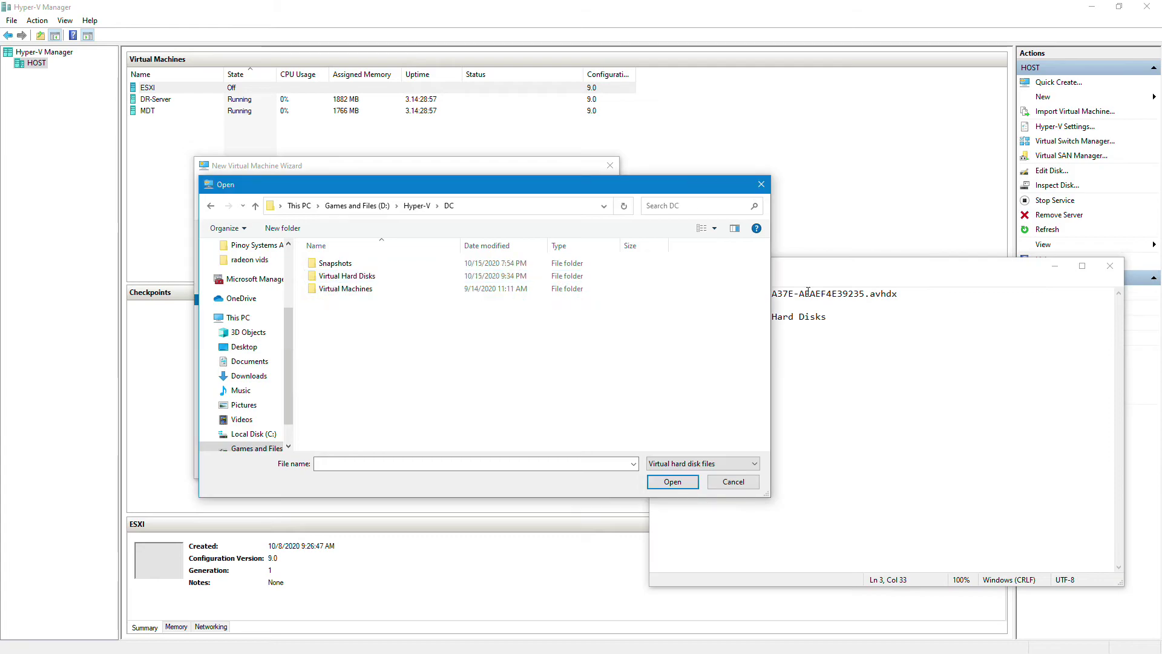
click(874, 358)
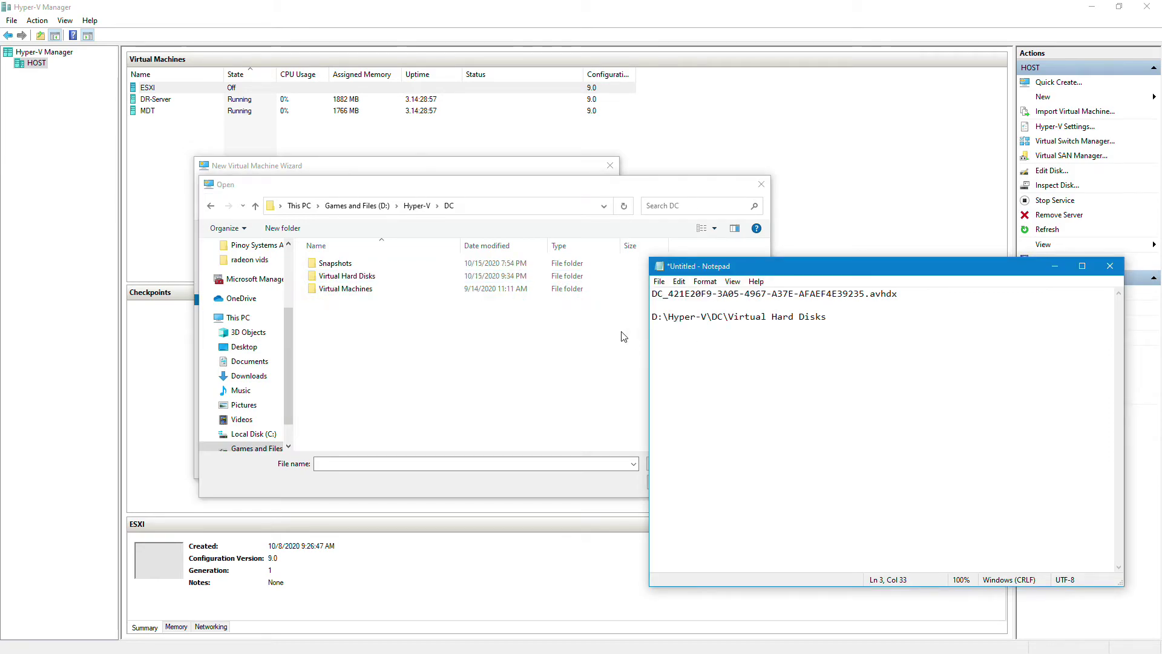
Attach DC.vhdx from the Virtual Hard Disks folder and finish creating the recover virtual machine
double_click(357, 276)
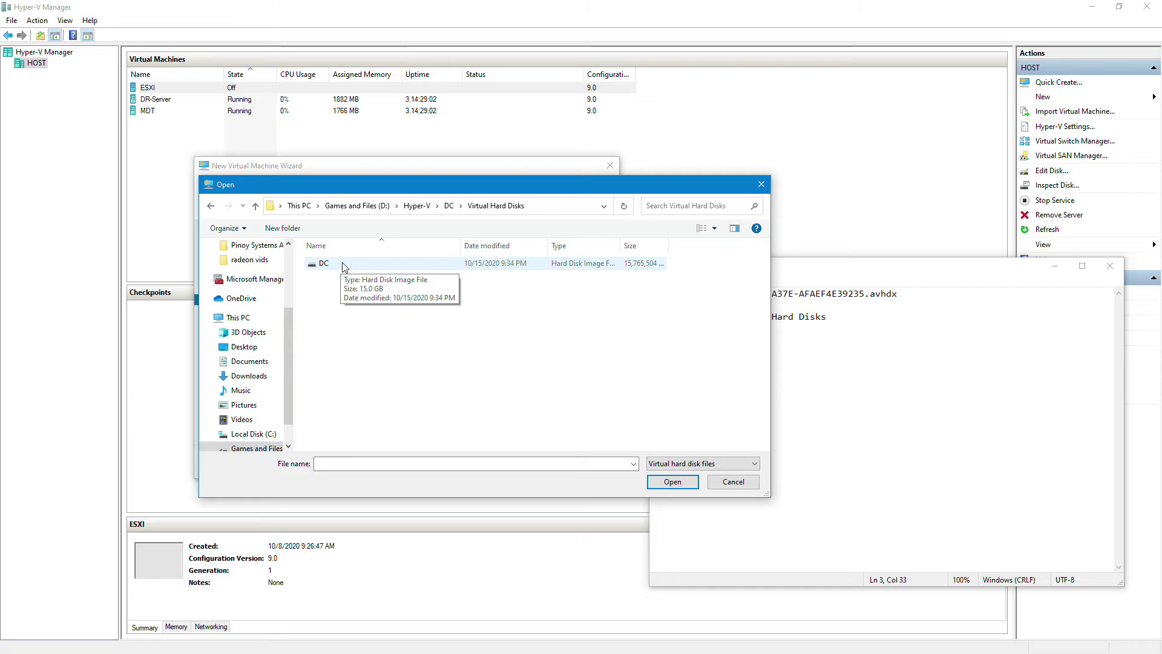
double_click(324, 262)
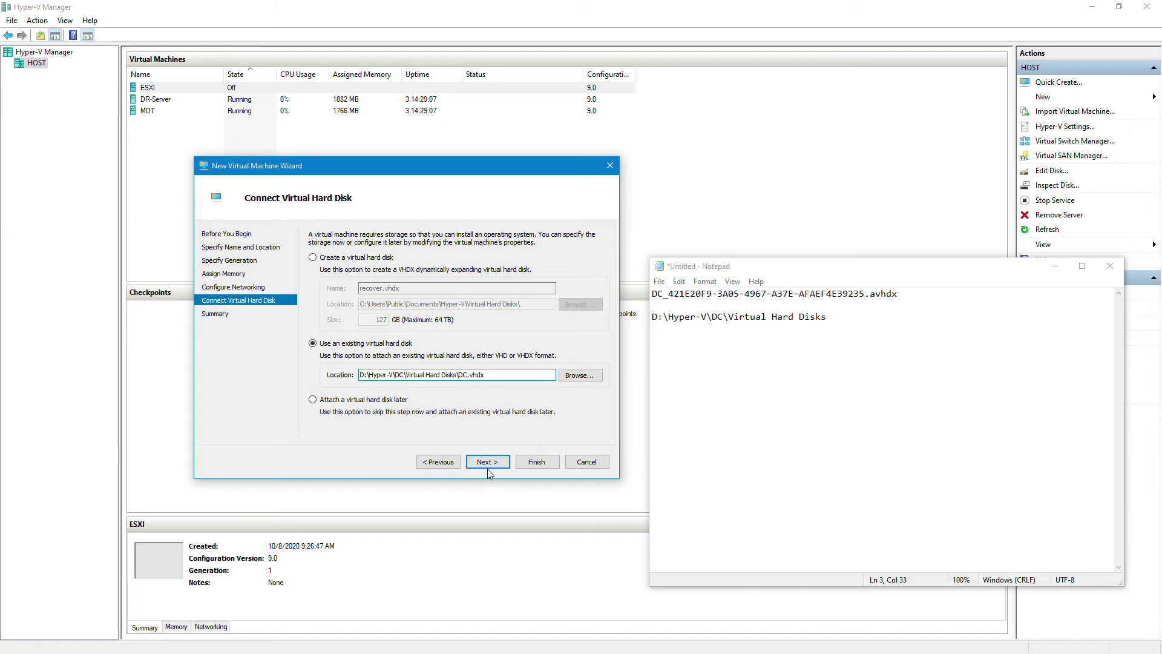
click(506, 463)
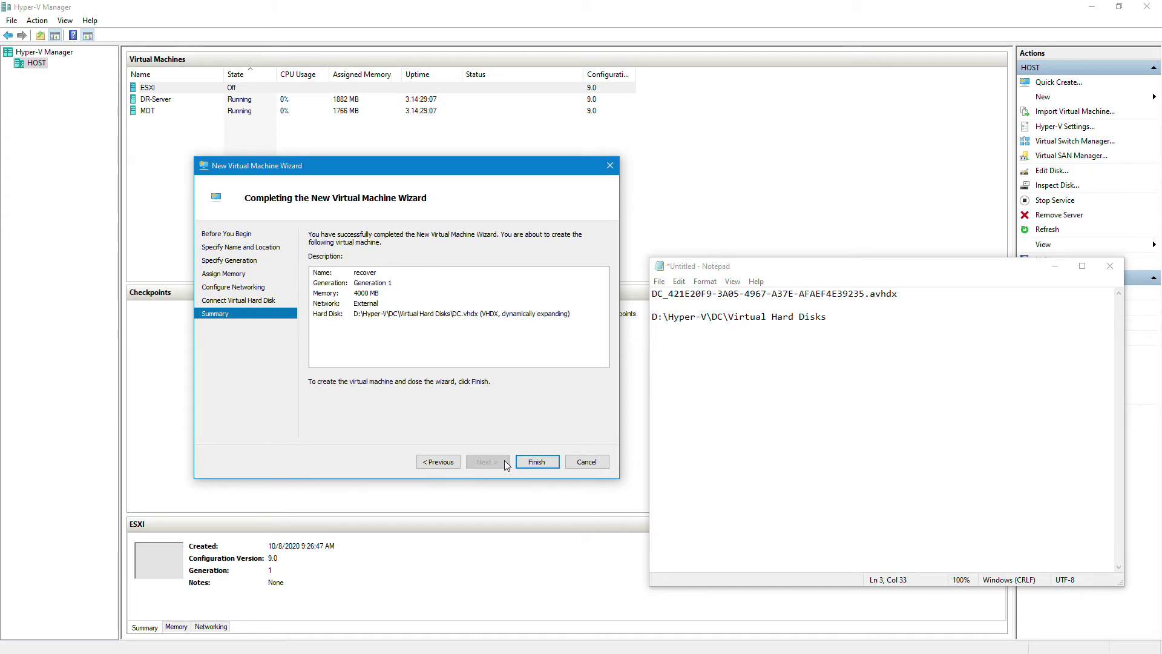
click(536, 462)
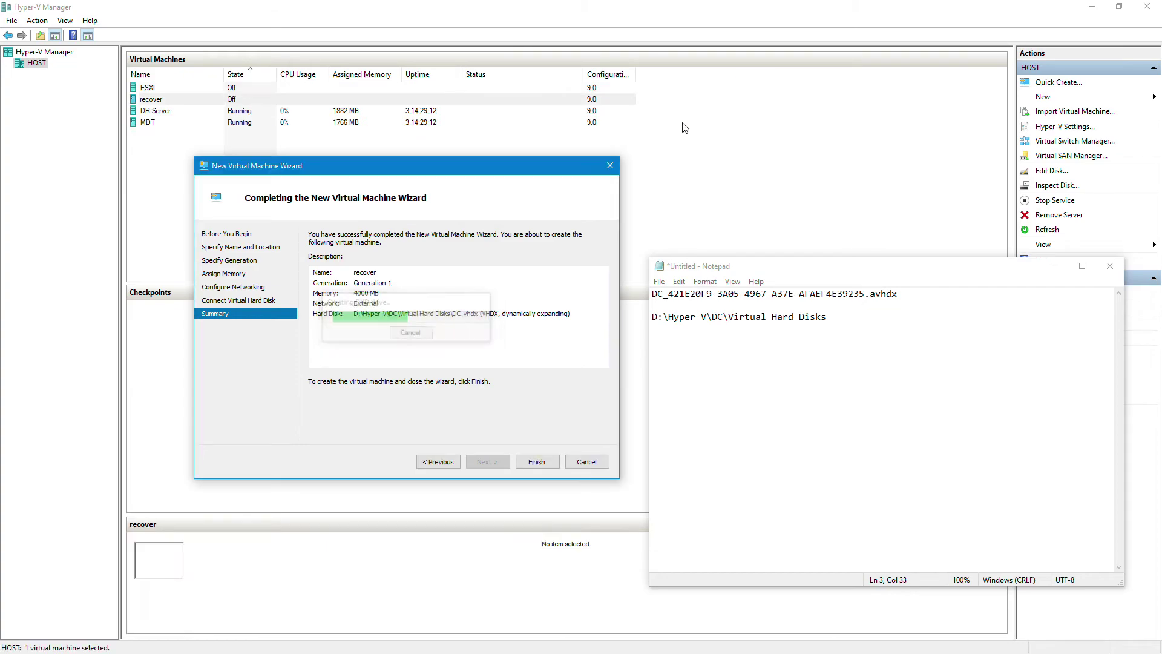
Start the recover virtual machine and open its connection window, dismissing the display configuration dialog
right_click(261, 100)
click(296, 143)
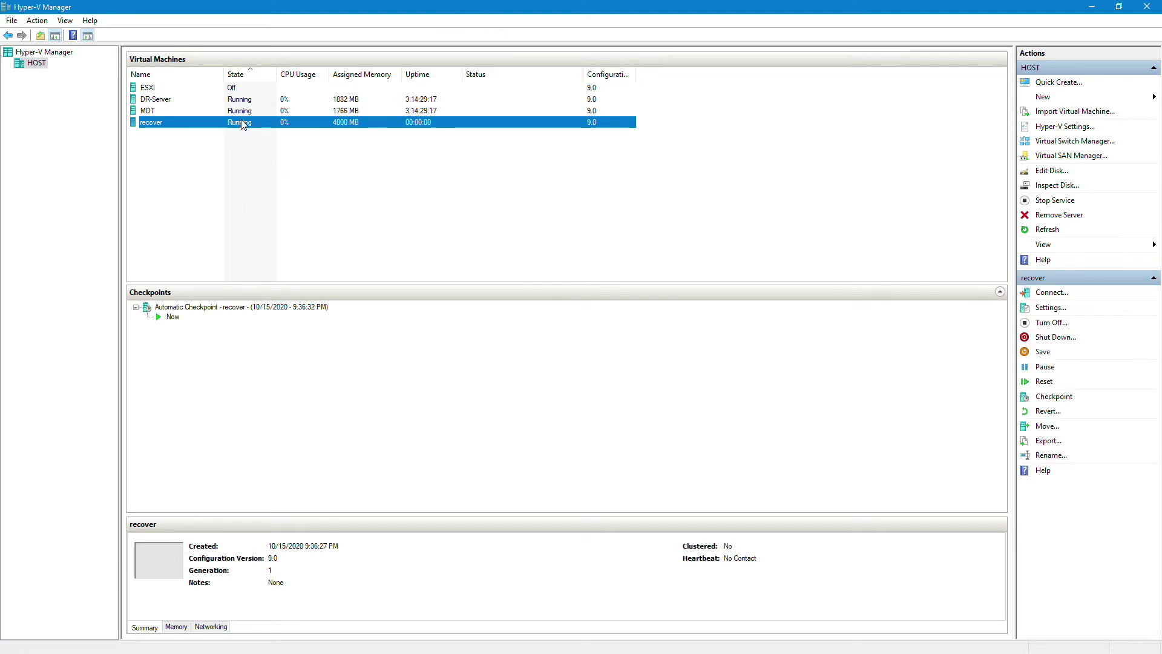
double_click(247, 125)
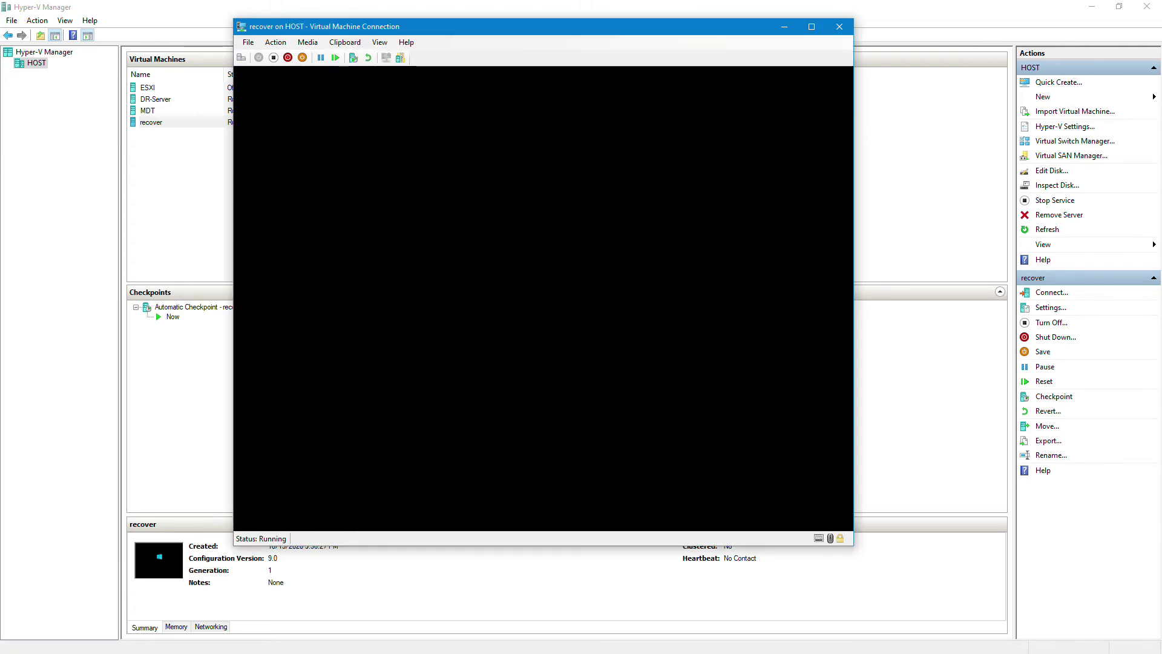
drag(625, 31, 562, 31)
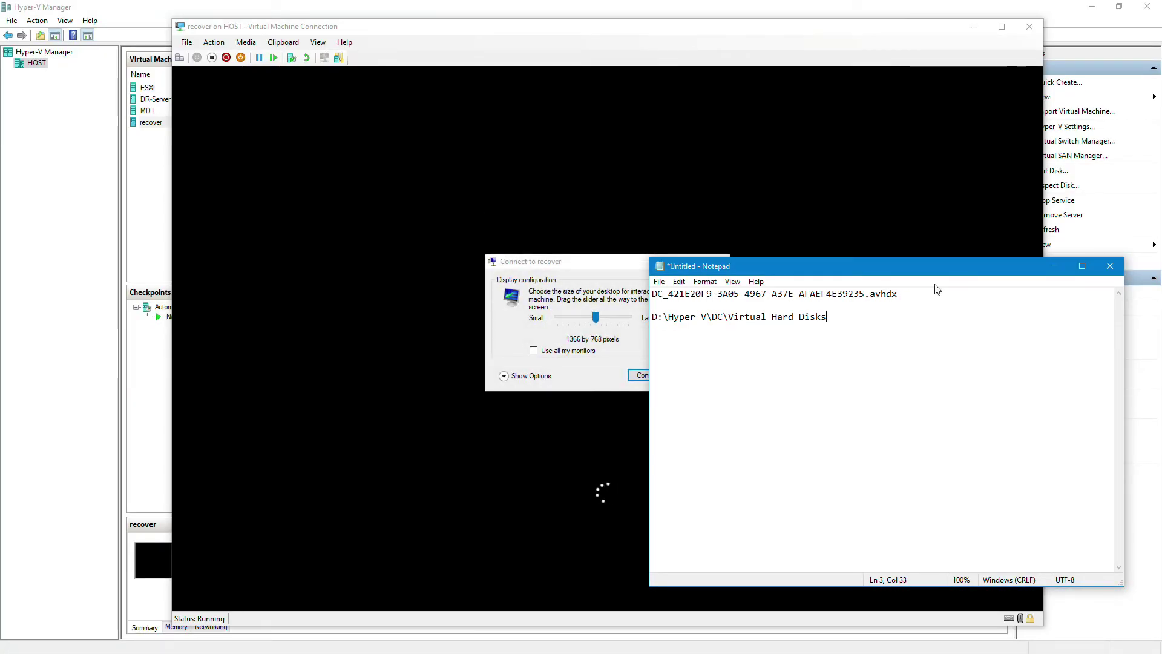
click(608, 267)
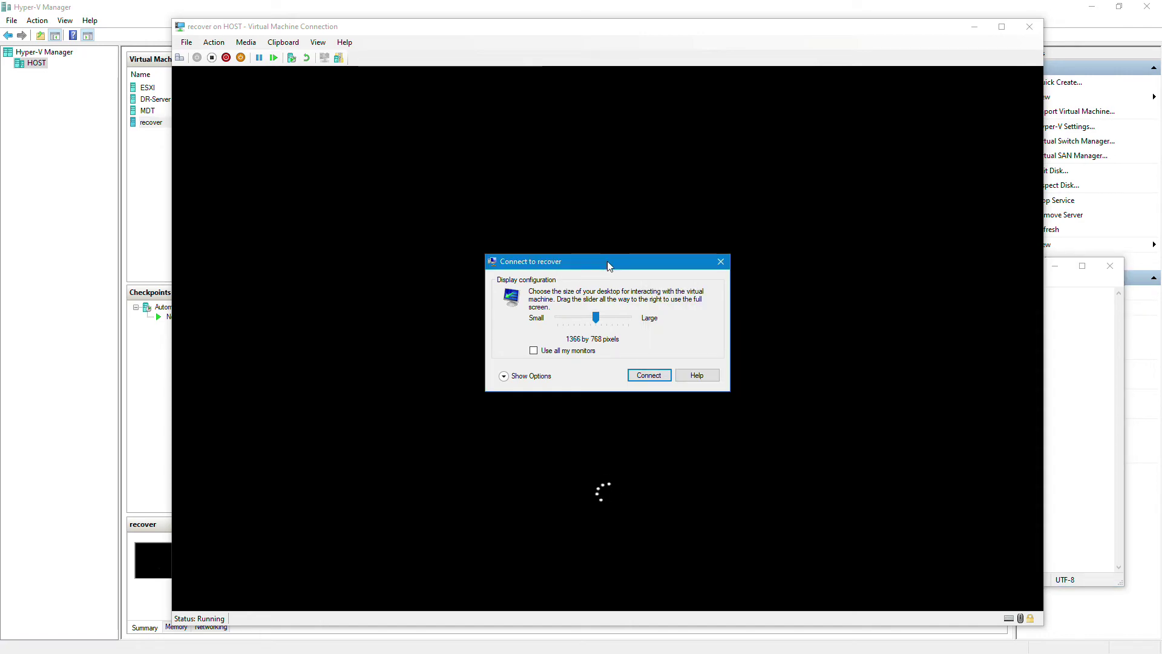
click(721, 261)
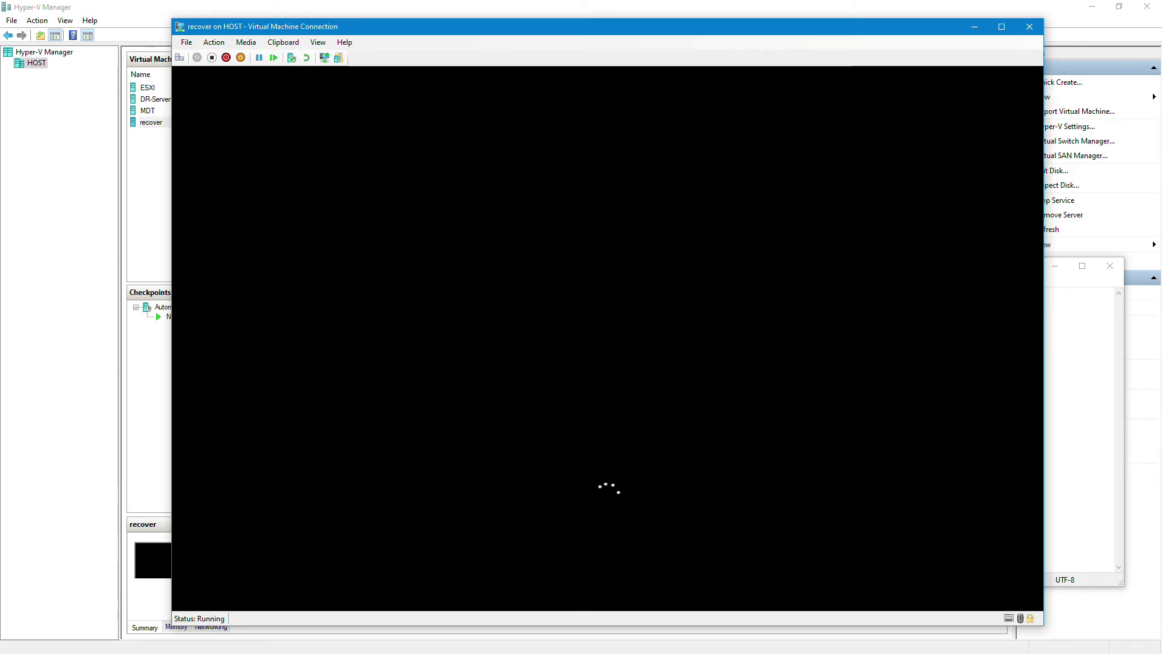
Review the virtual hard disk folder path in the Notepad notes by highlighting it while the virtual machine boots
click(1082, 366)
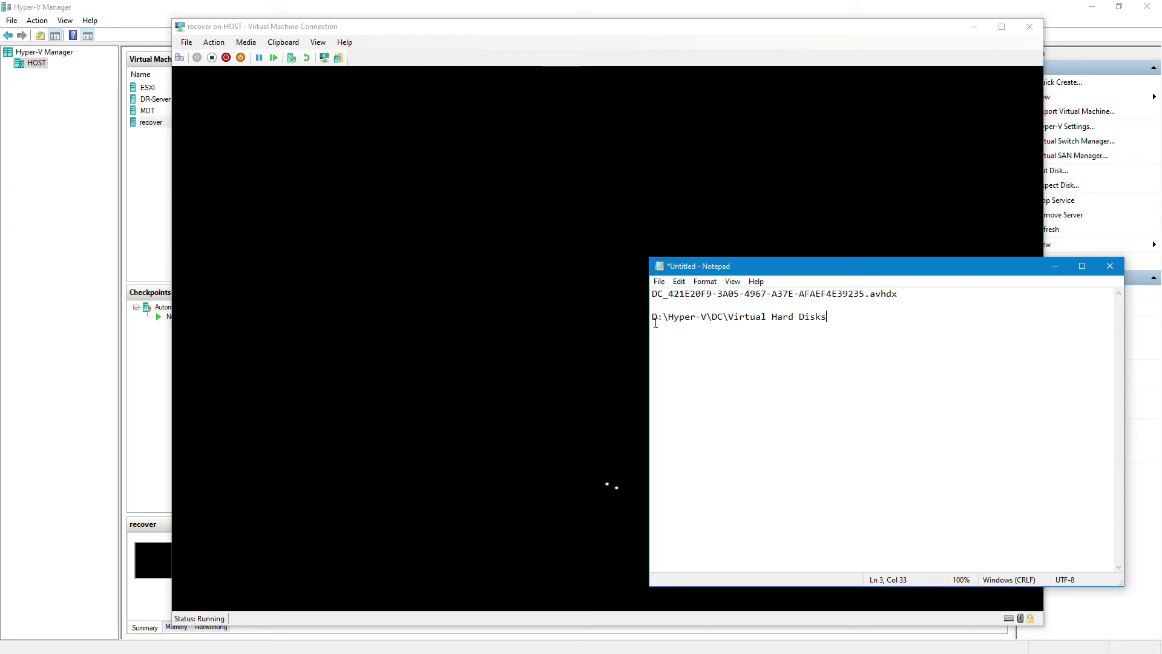
drag(654, 320, 847, 321)
click(762, 316)
double_click(762, 316)
click(762, 316)
click(875, 325)
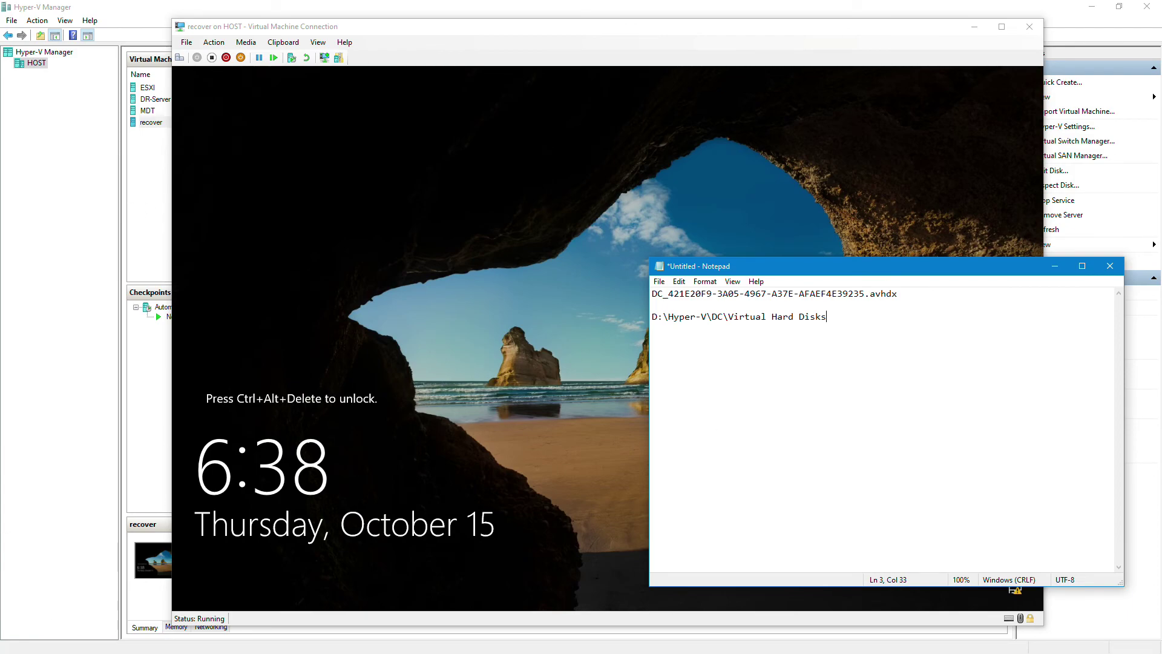
Unlock the recover virtual machine's lock screen and sign in to the Administrator account by entering its password
click(214, 42)
click(214, 42)
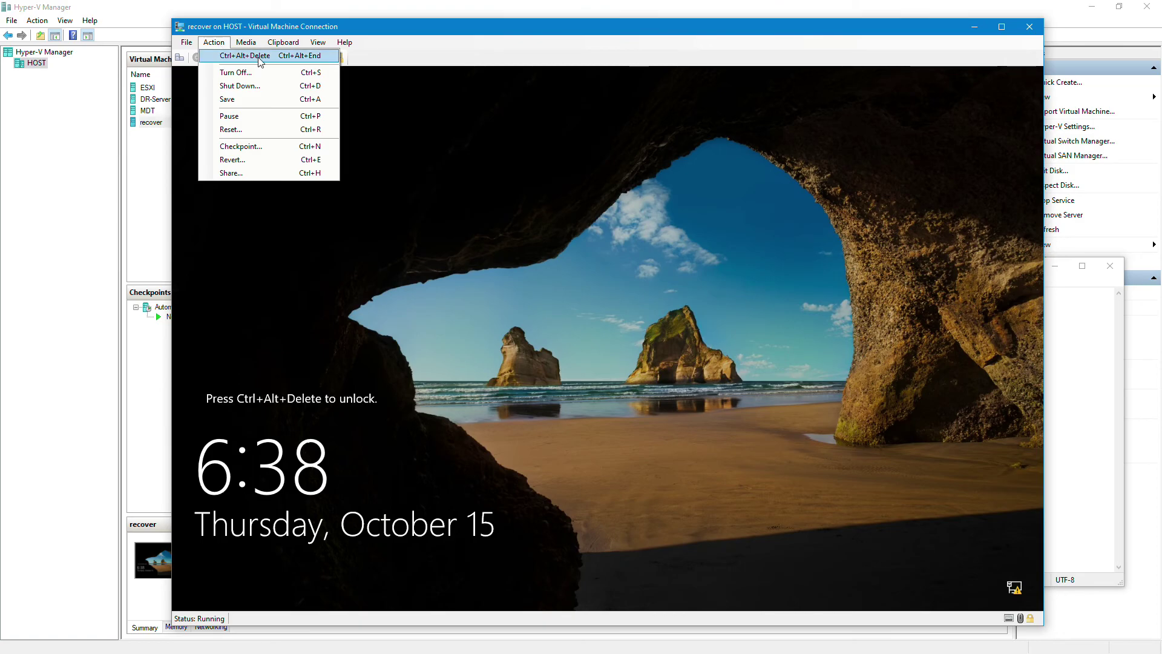
click(258, 59)
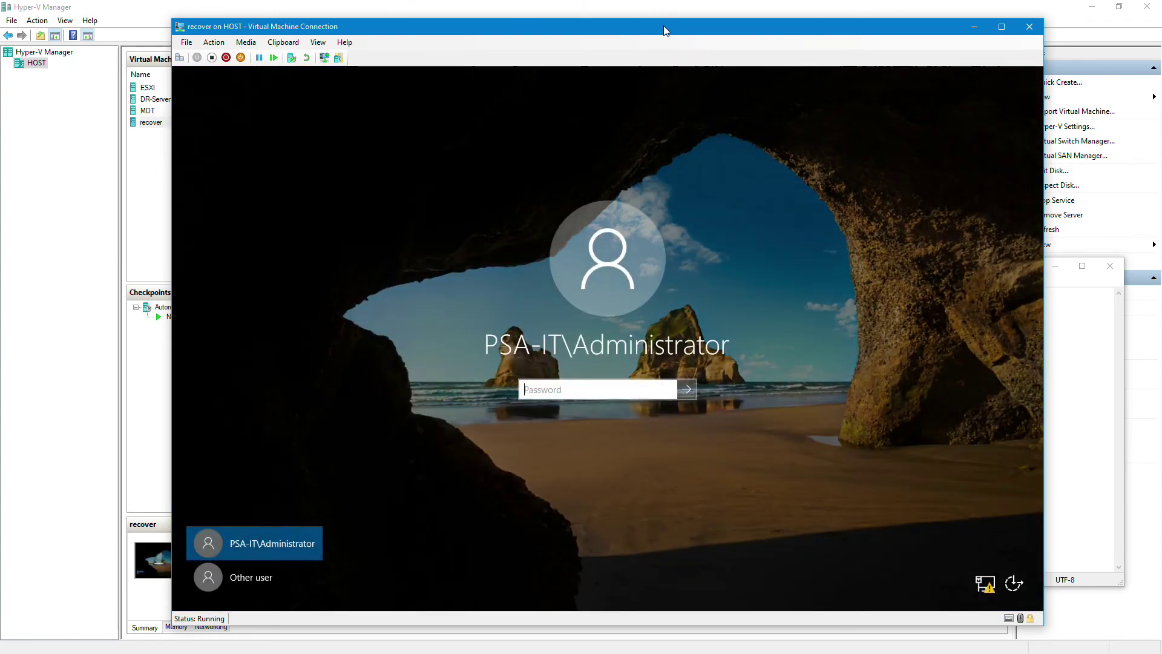
drag(664, 26, 615, 24)
text(•)
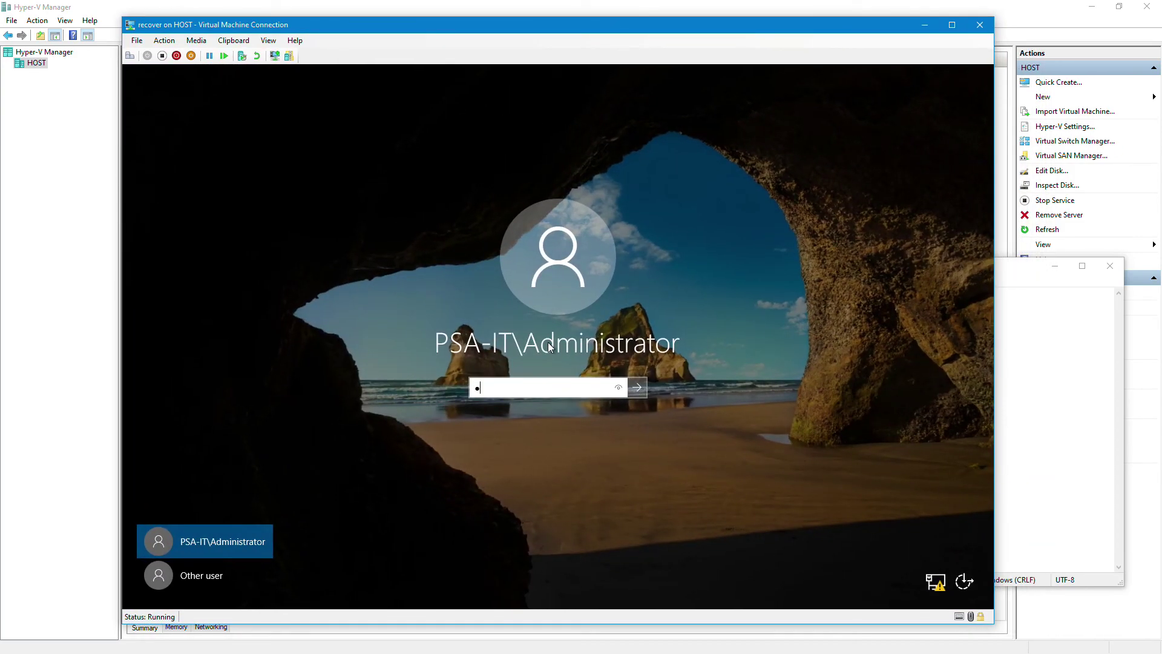
key(Return)
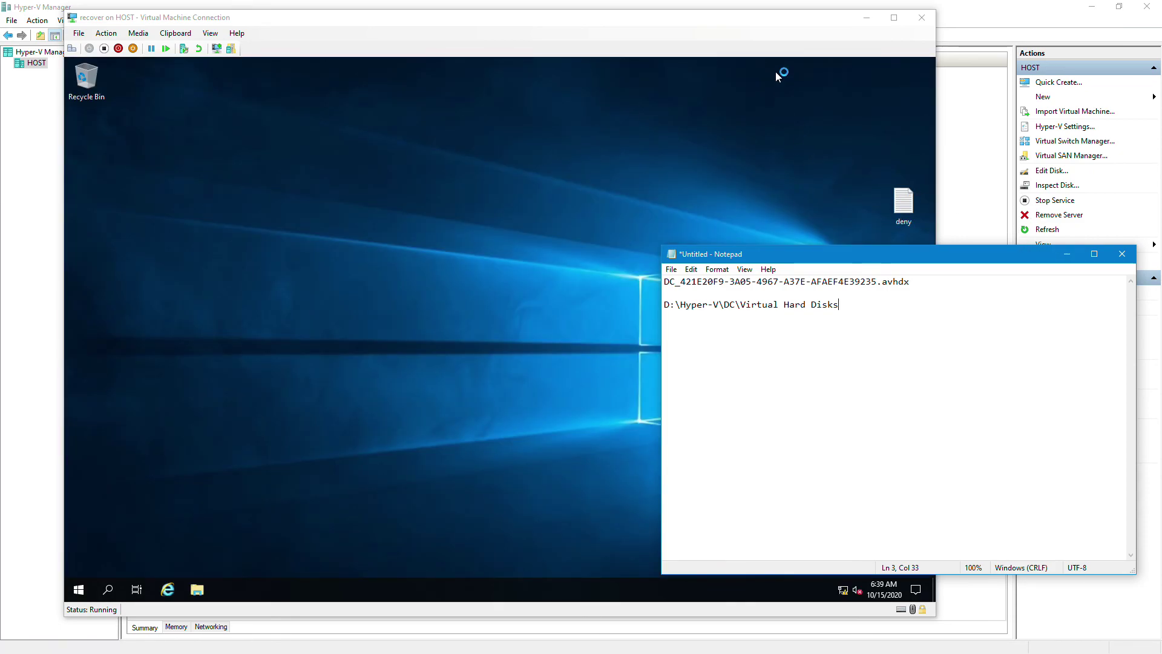
click(764, 23)
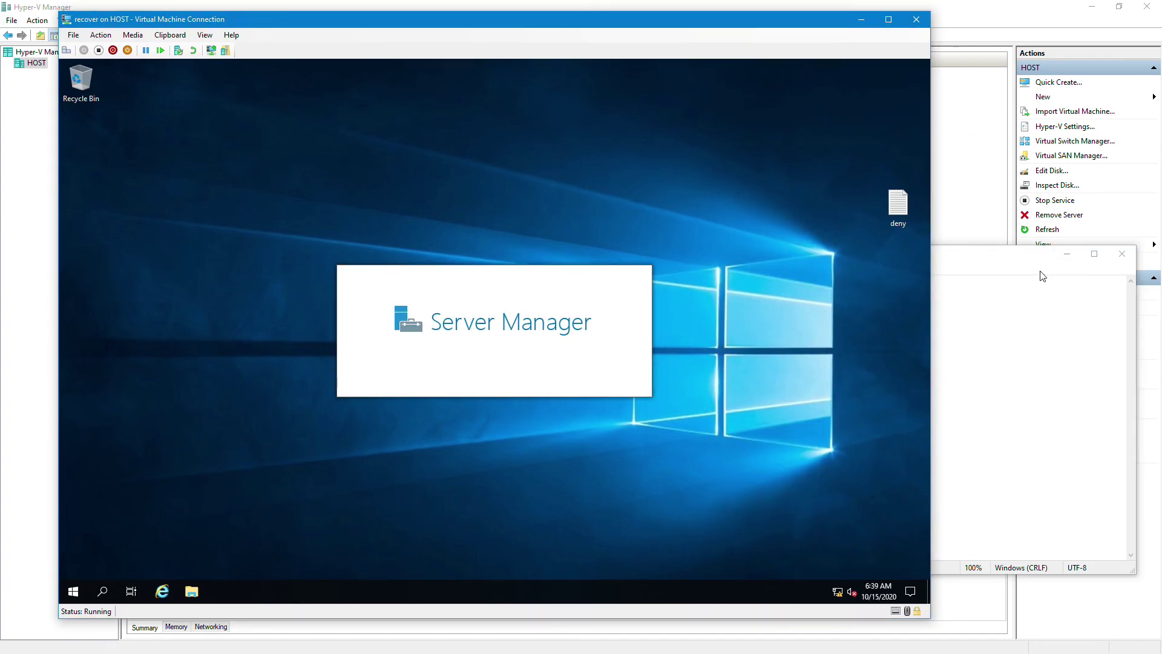
click(1031, 260)
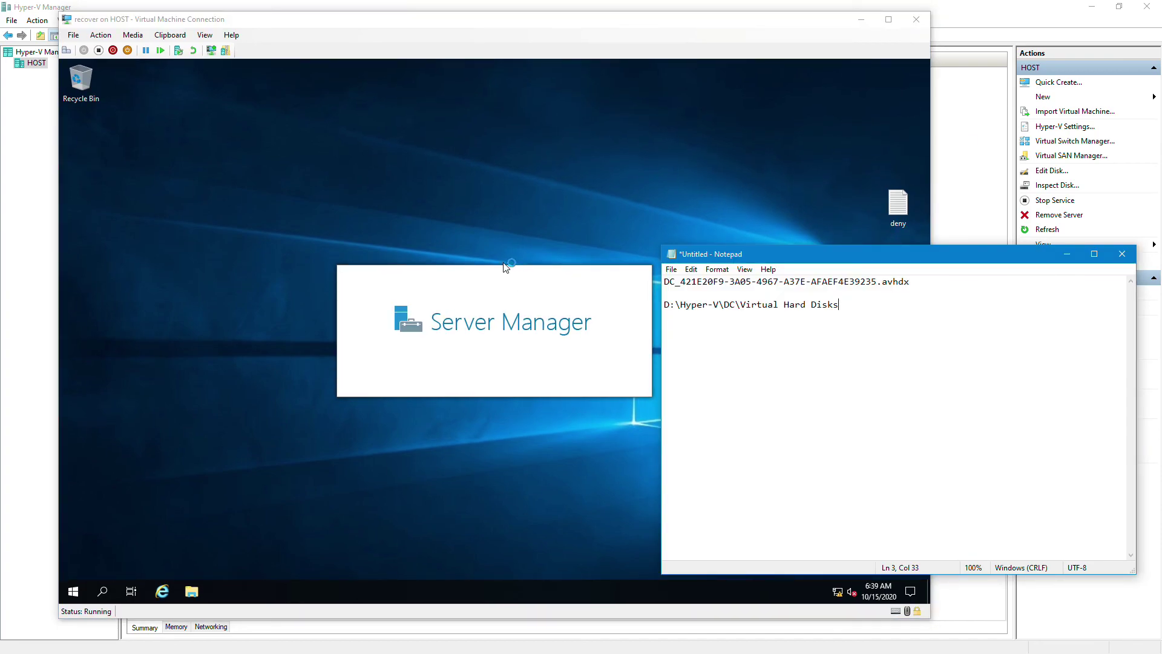